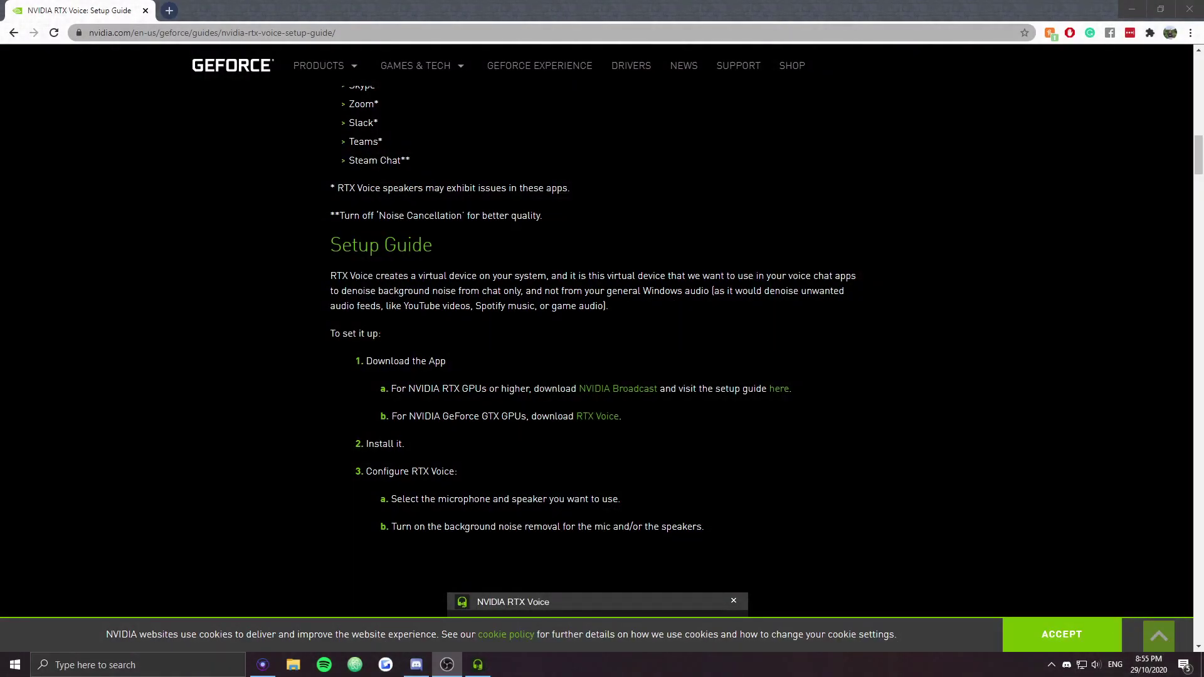
Scroll to the Setup Guide and follow step 1b's 'RTX Voice' link for GeForce GTX GPUs.
scroll(700, 343, up, 1)
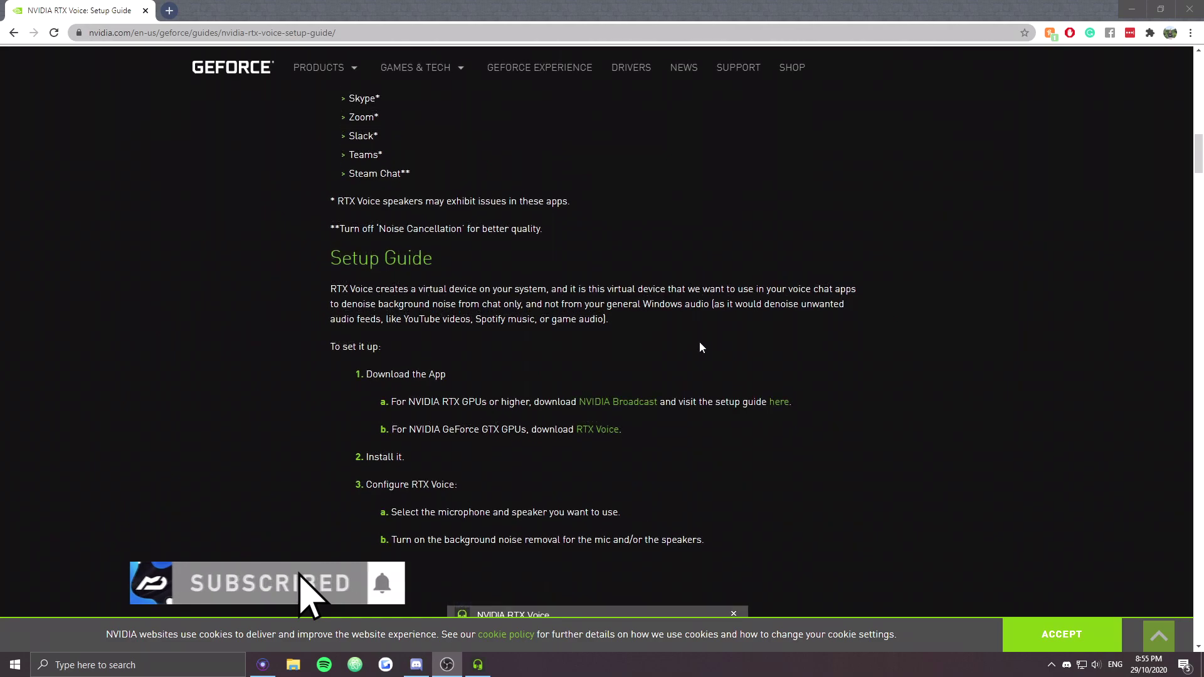
scroll(701, 347, up, 15)
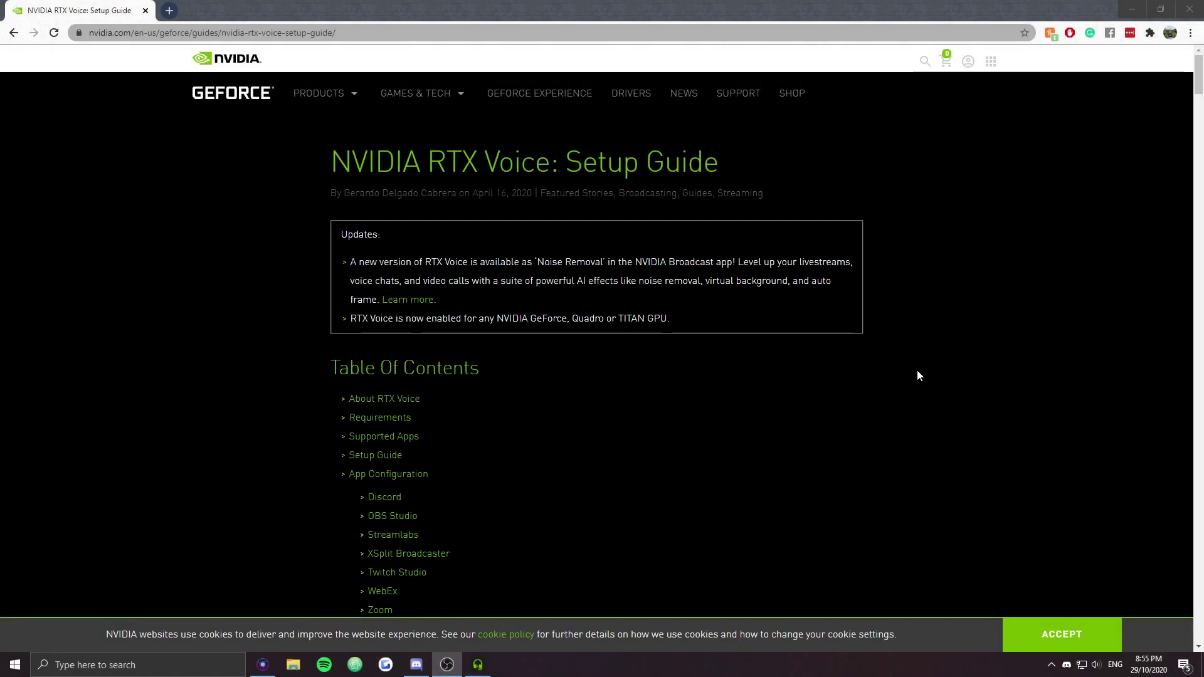
scroll(919, 372, down, 15)
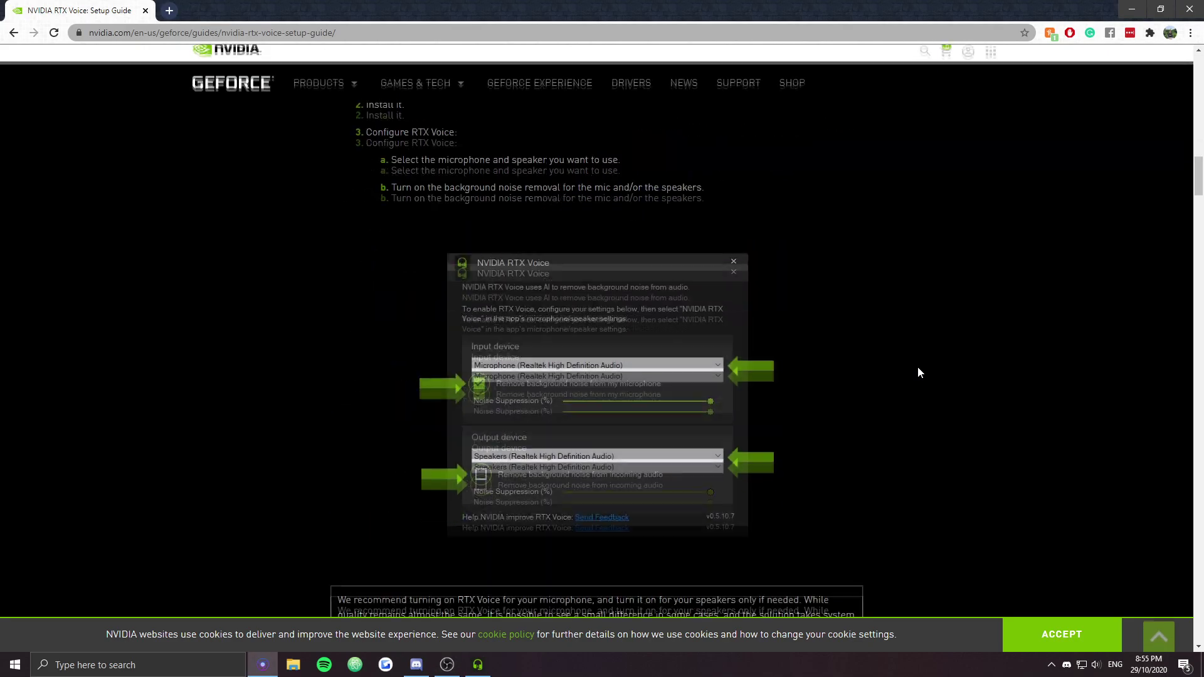
scroll(841, 323, up, 12)
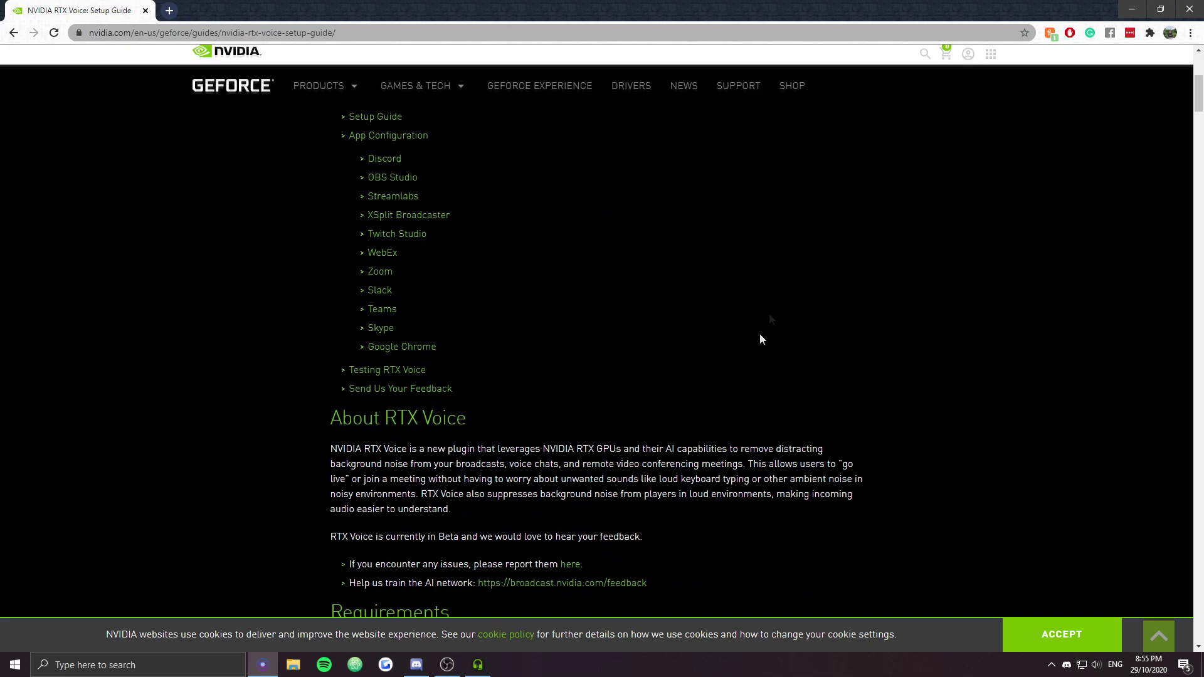
scroll(761, 339, up, 5)
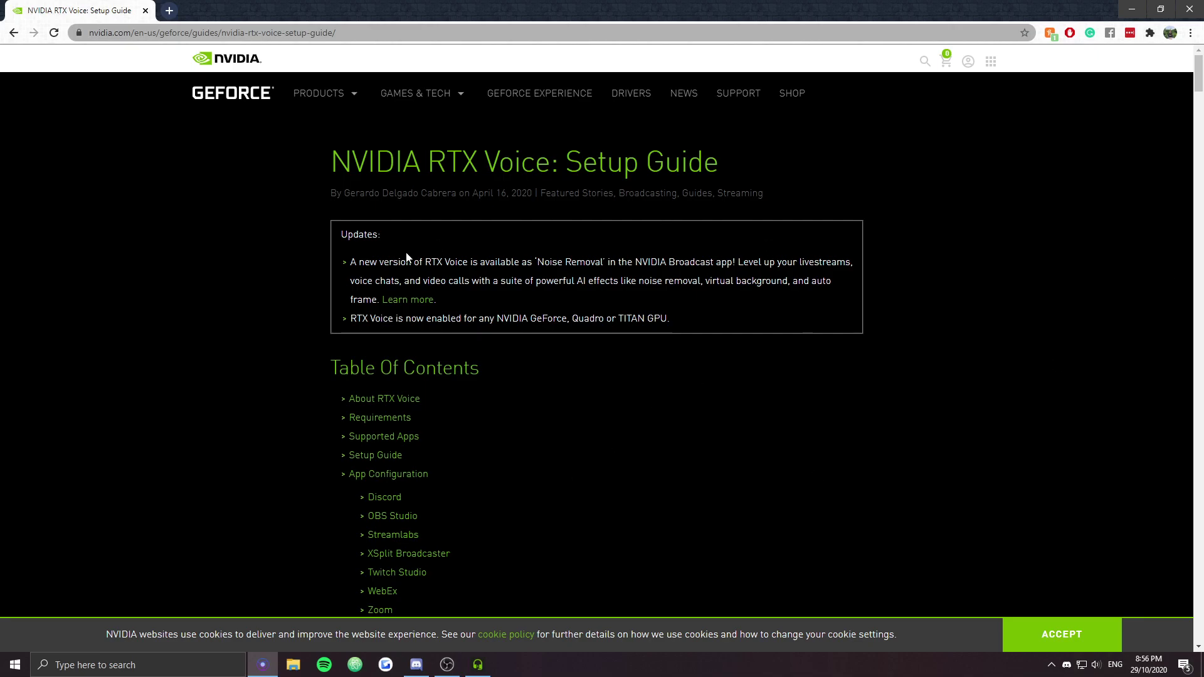
scroll(247, 272, down, 8)
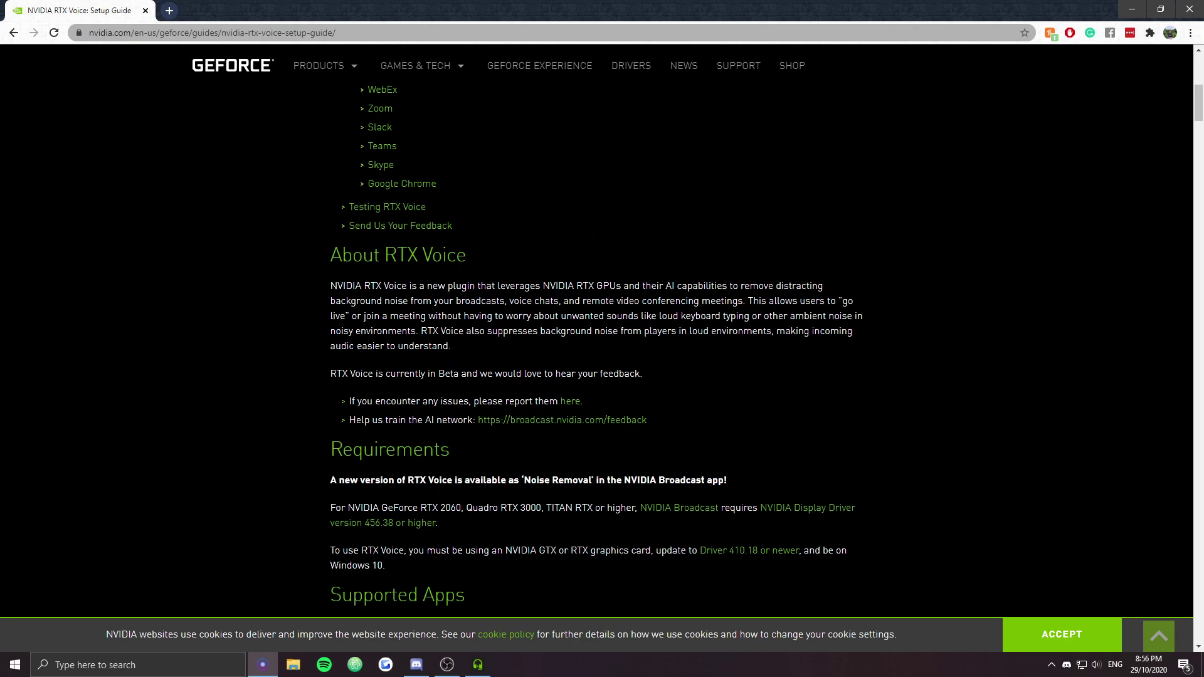
scroll(311, 329, down, 3)
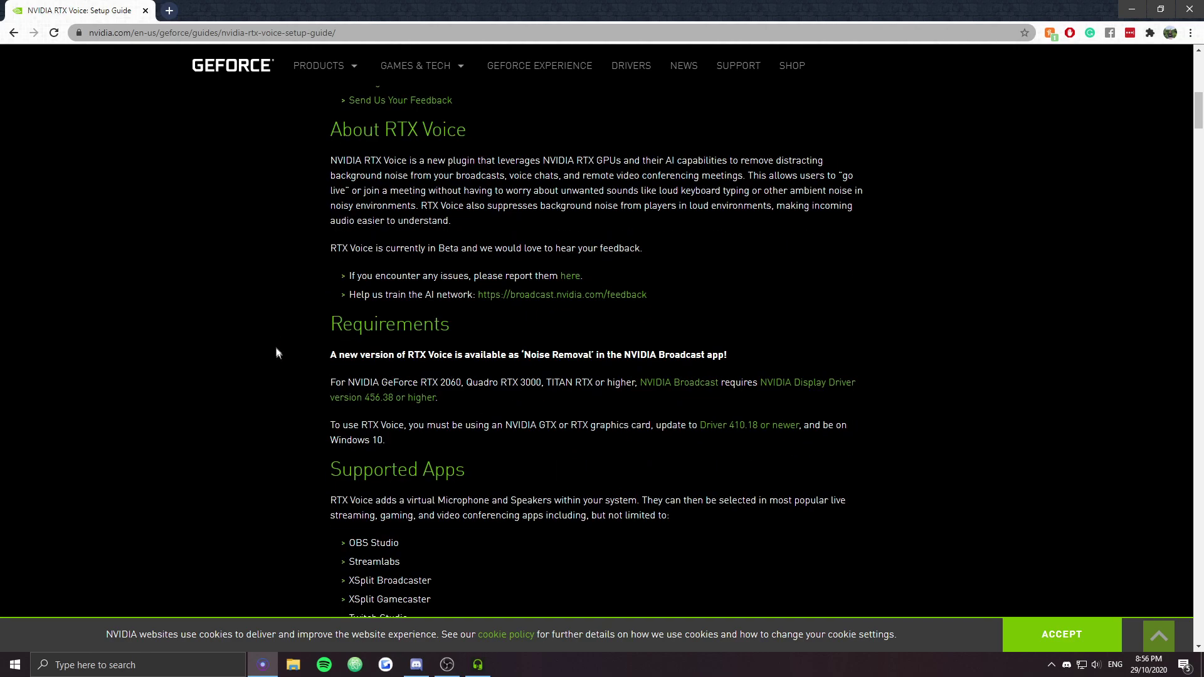
scroll(288, 297, down, 6)
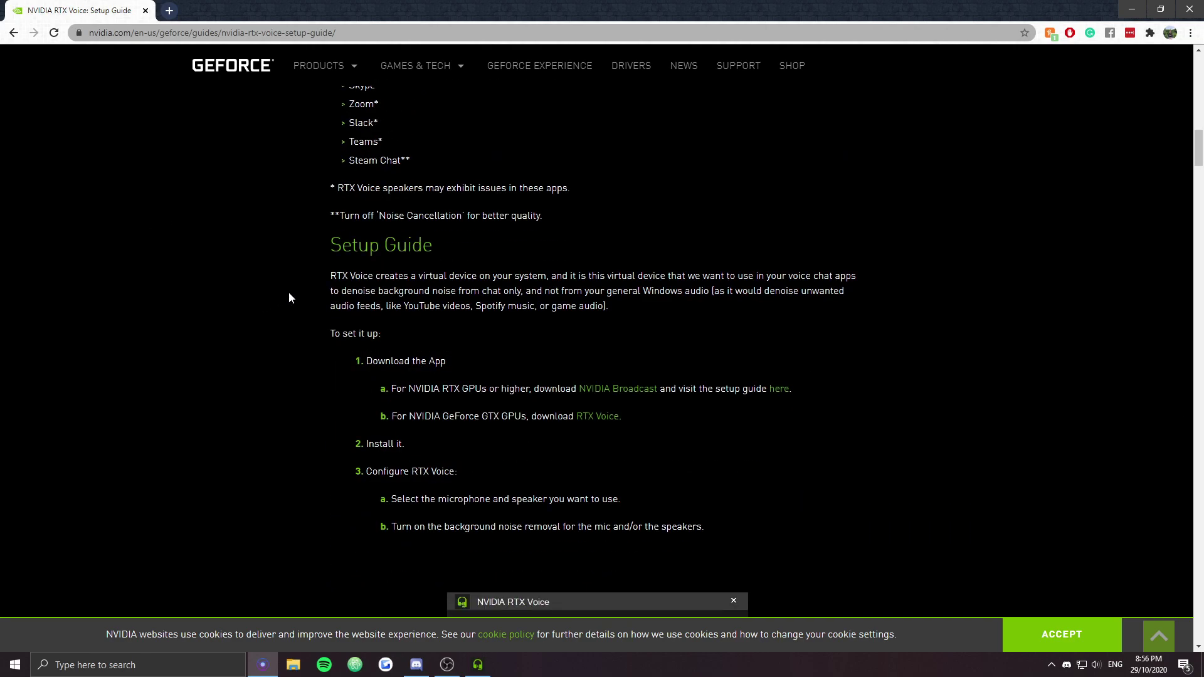
scroll(294, 344, down, 1)
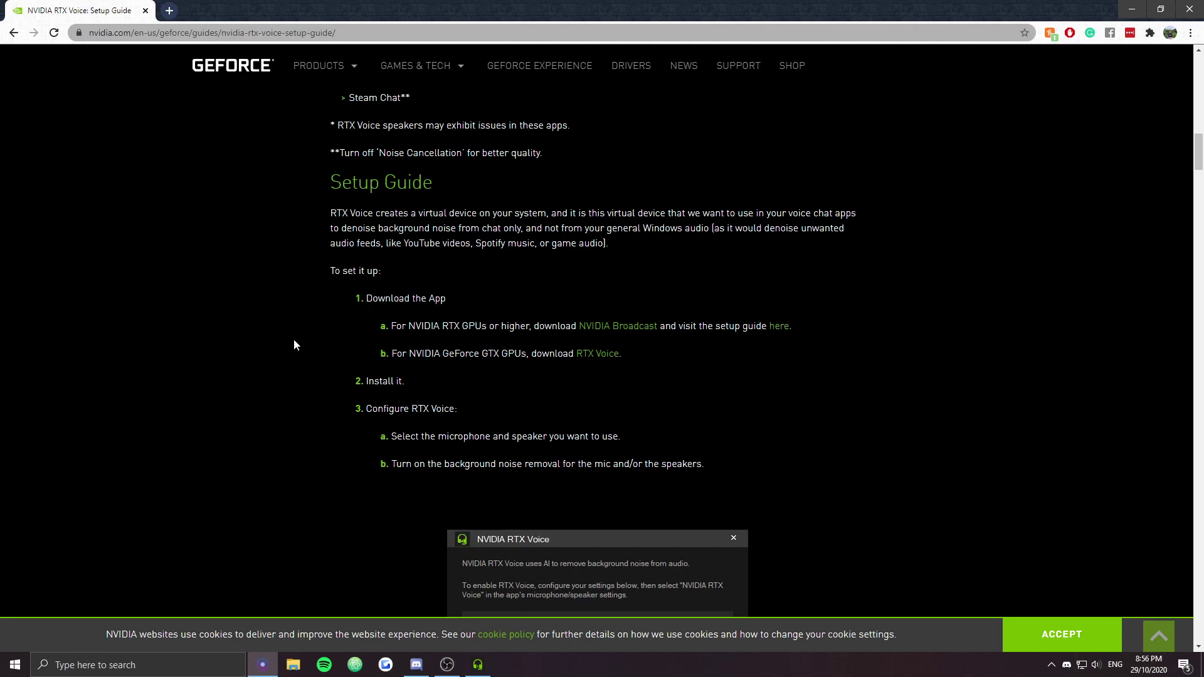
click(602, 358)
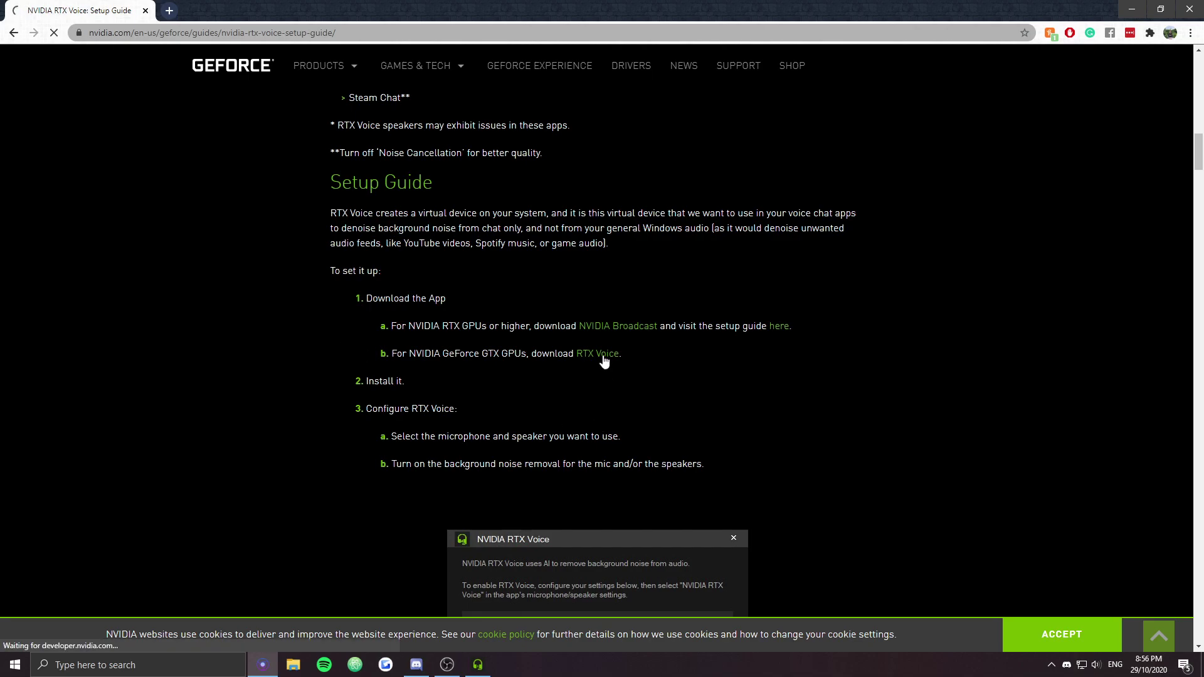
Save the RTX Voice installer from the Save As dialog.
click(479, 317)
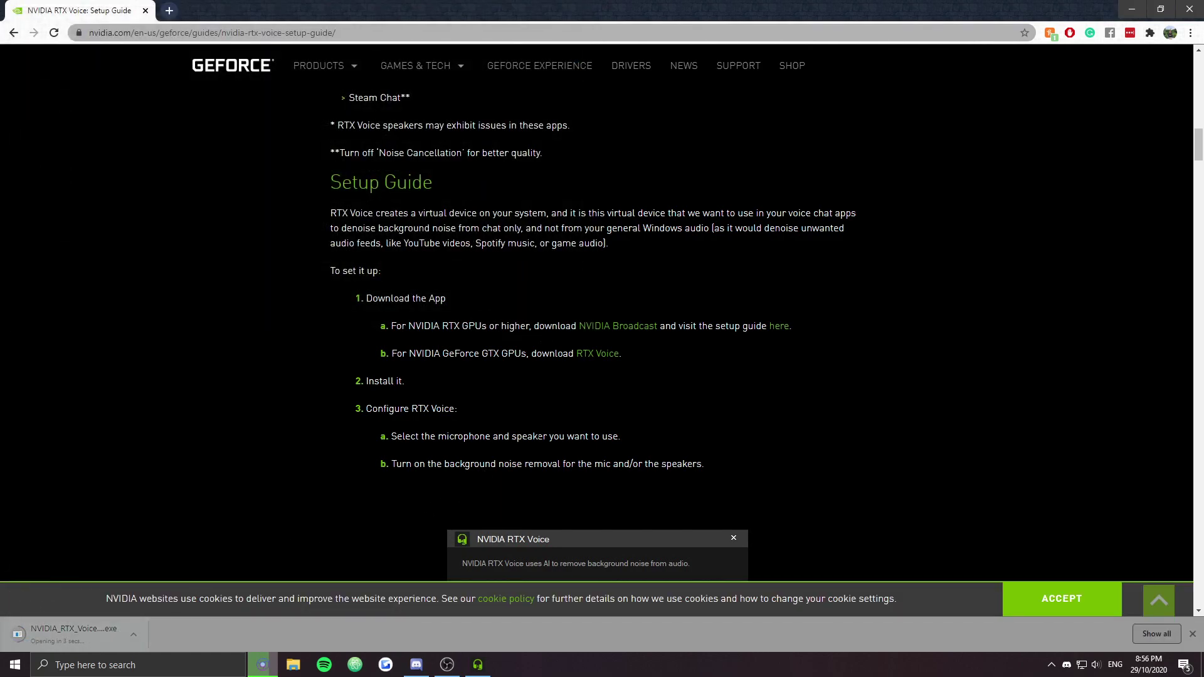
scroll(541, 436, down, 1)
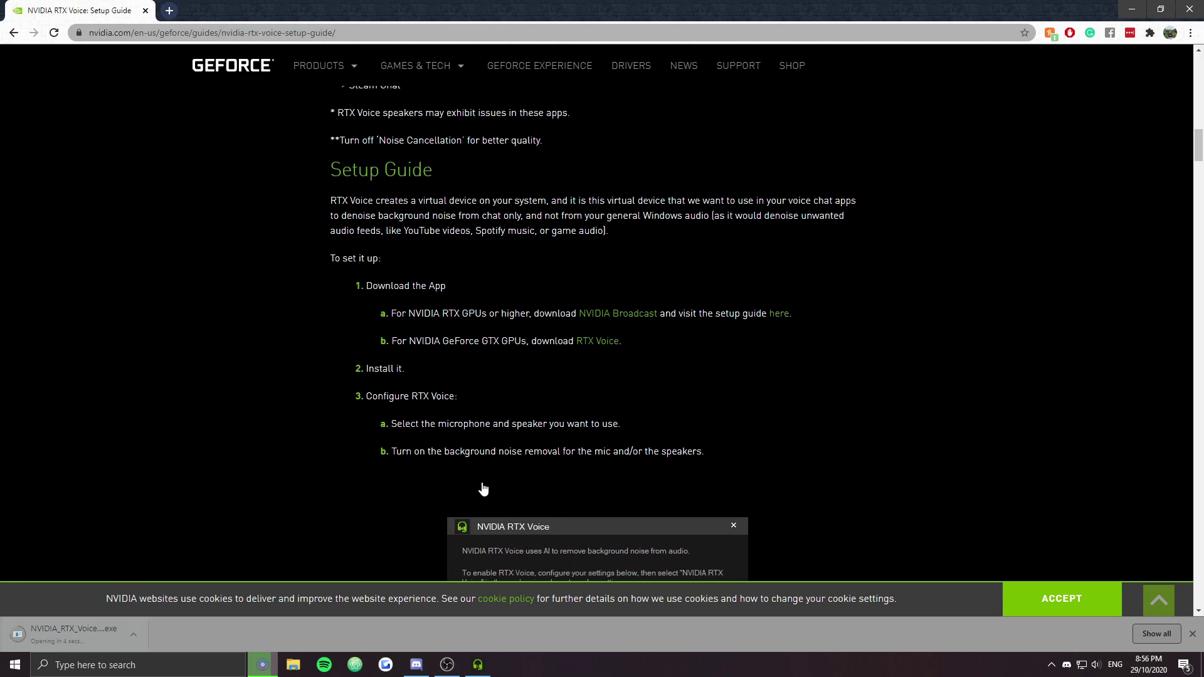
scroll(533, 301, down, 1)
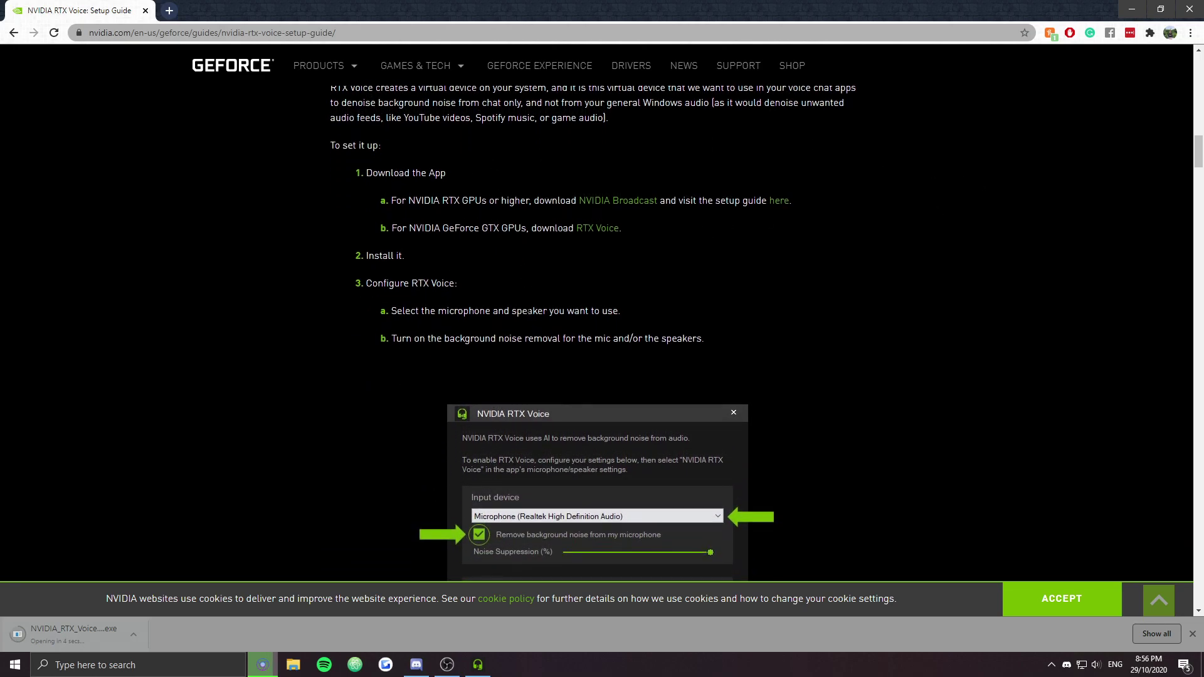
Bring up the running RTX Voice settings window and drag it to the right of the guide.
scroll(357, 326, down, 1)
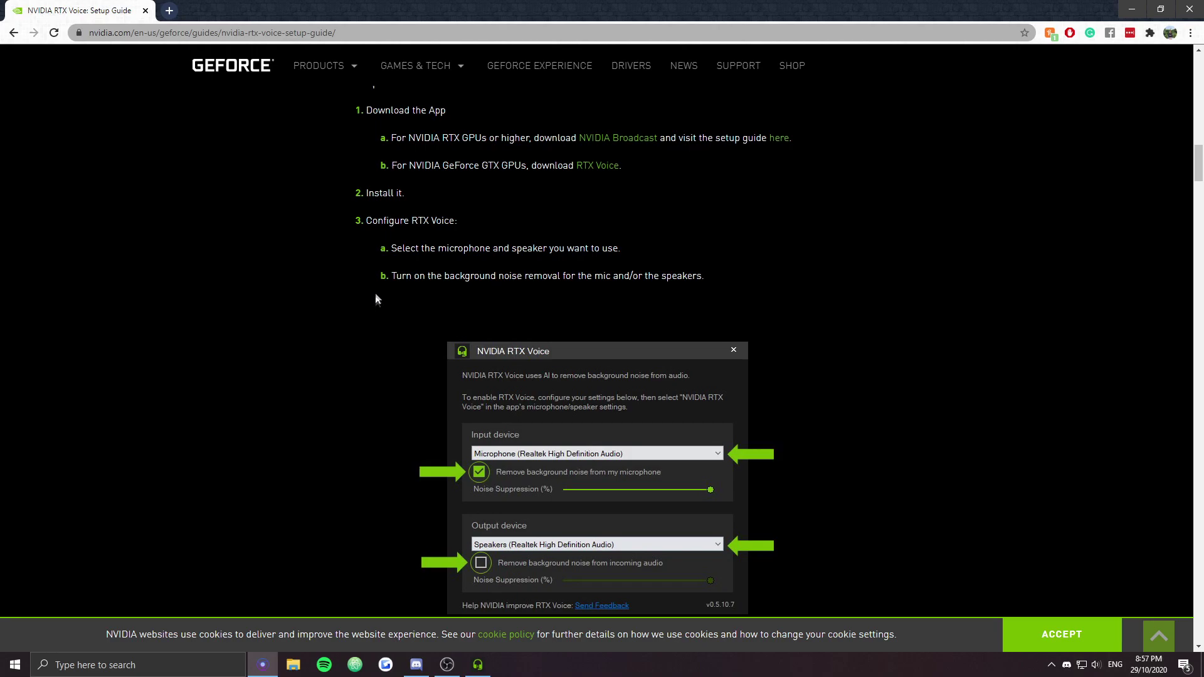
scroll(375, 292, down, 1)
click(478, 665)
drag(582, 200, 873, 207)
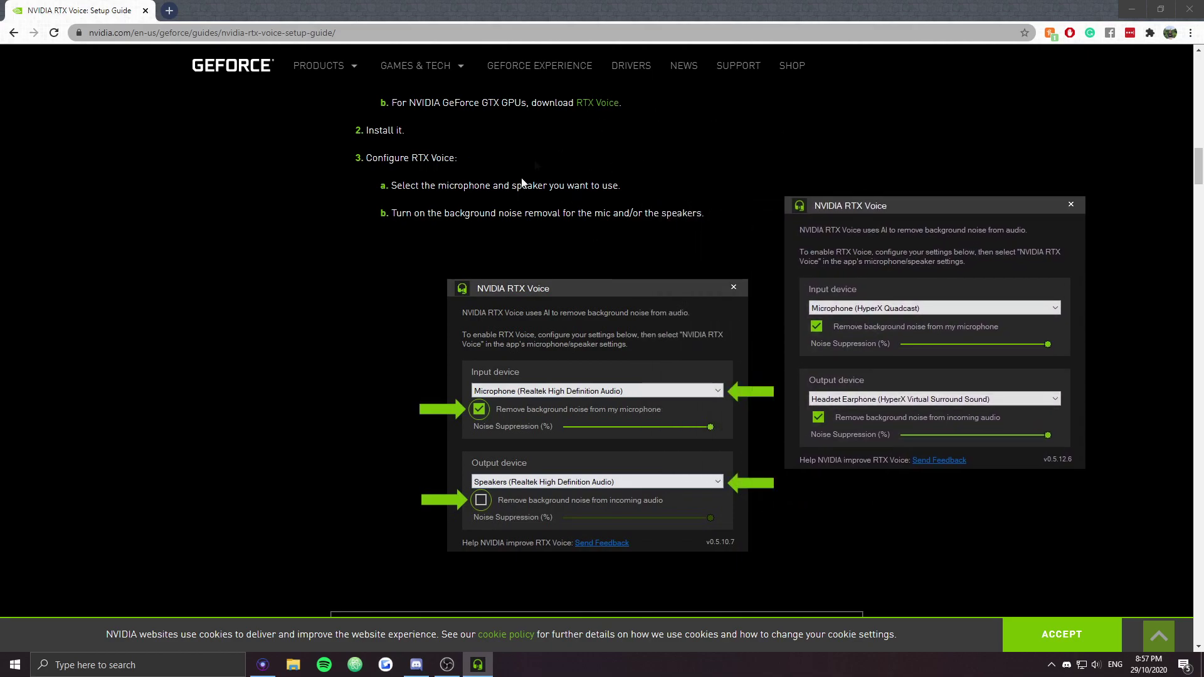
Move the RTX Voice window aside and dismiss the NVIDIA Installer's restart-required error.
scroll(518, 209, up, 1)
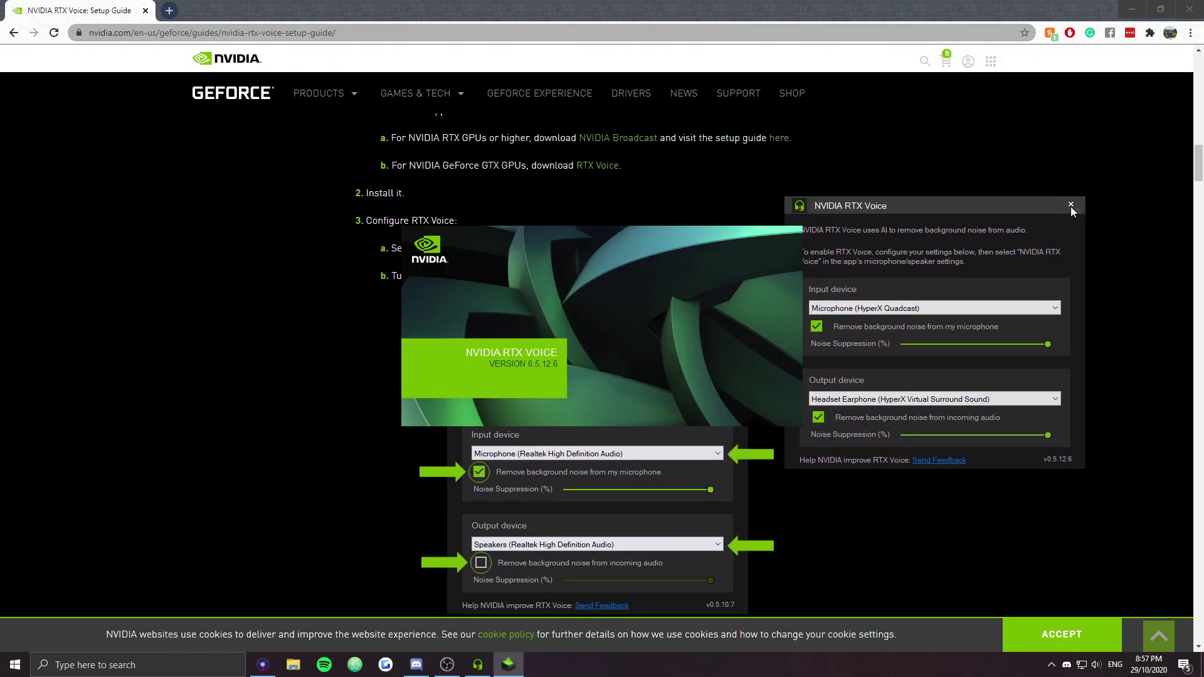
drag(988, 194, 1005, 184)
click(646, 293)
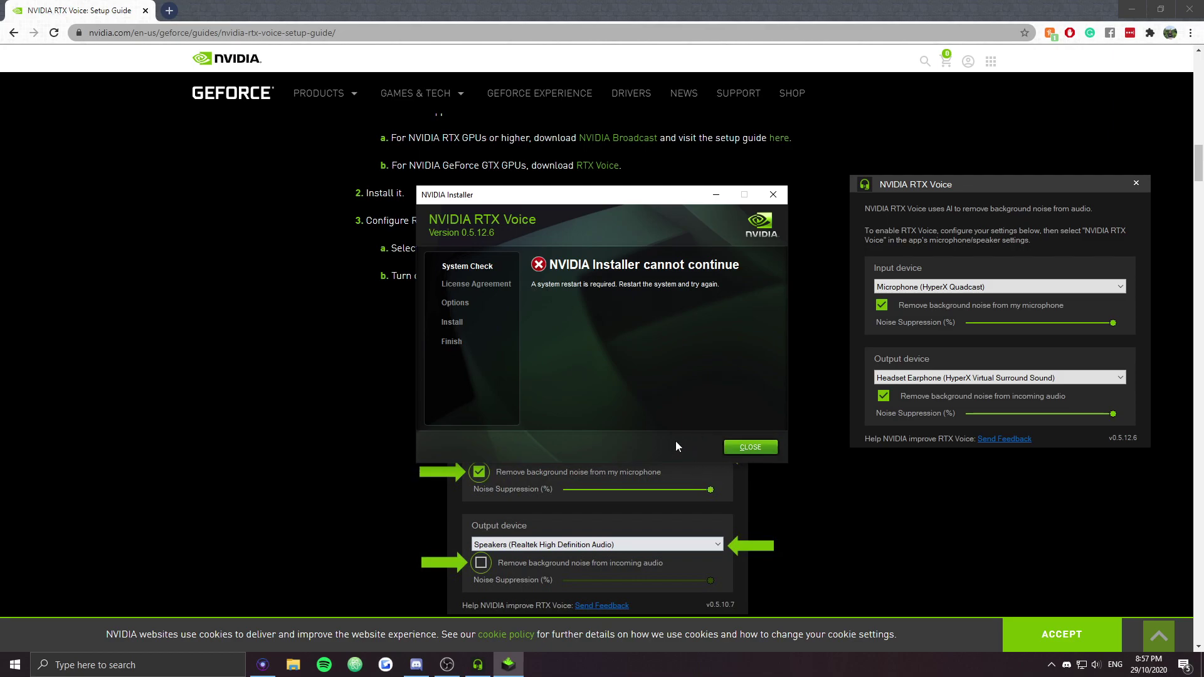
click(750, 447)
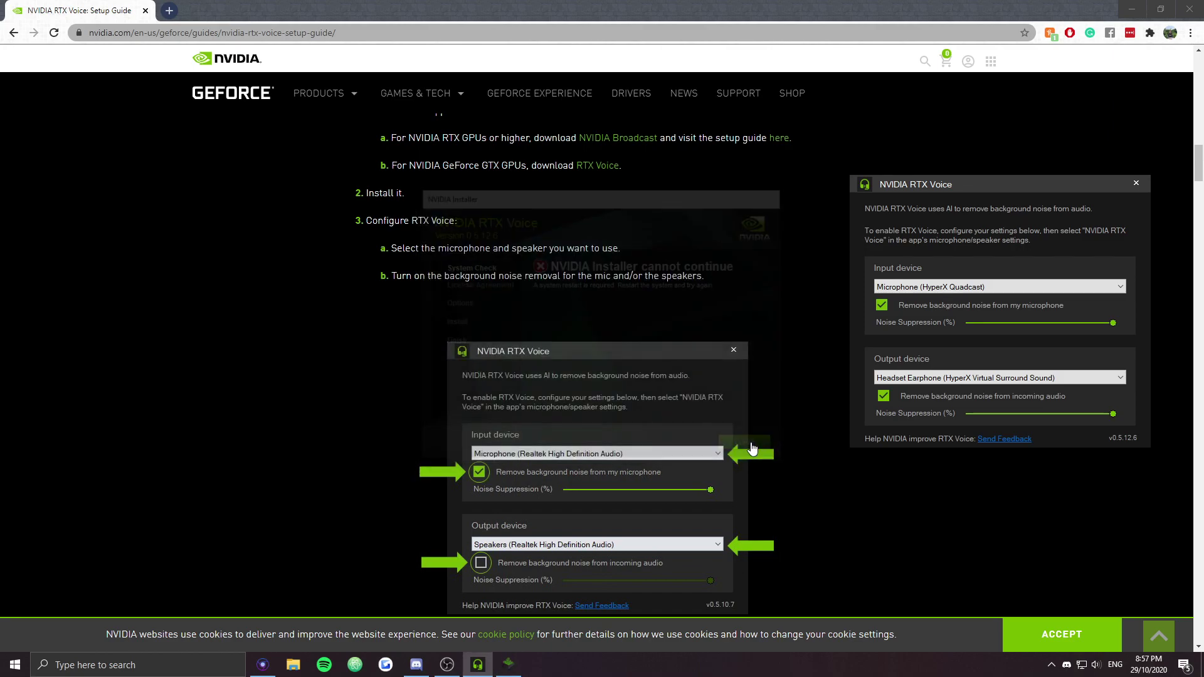
Keep Microphone (HyperX Quadcast) as input, untick microphone noise removal, and close the window.
drag(928, 186, 868, 171)
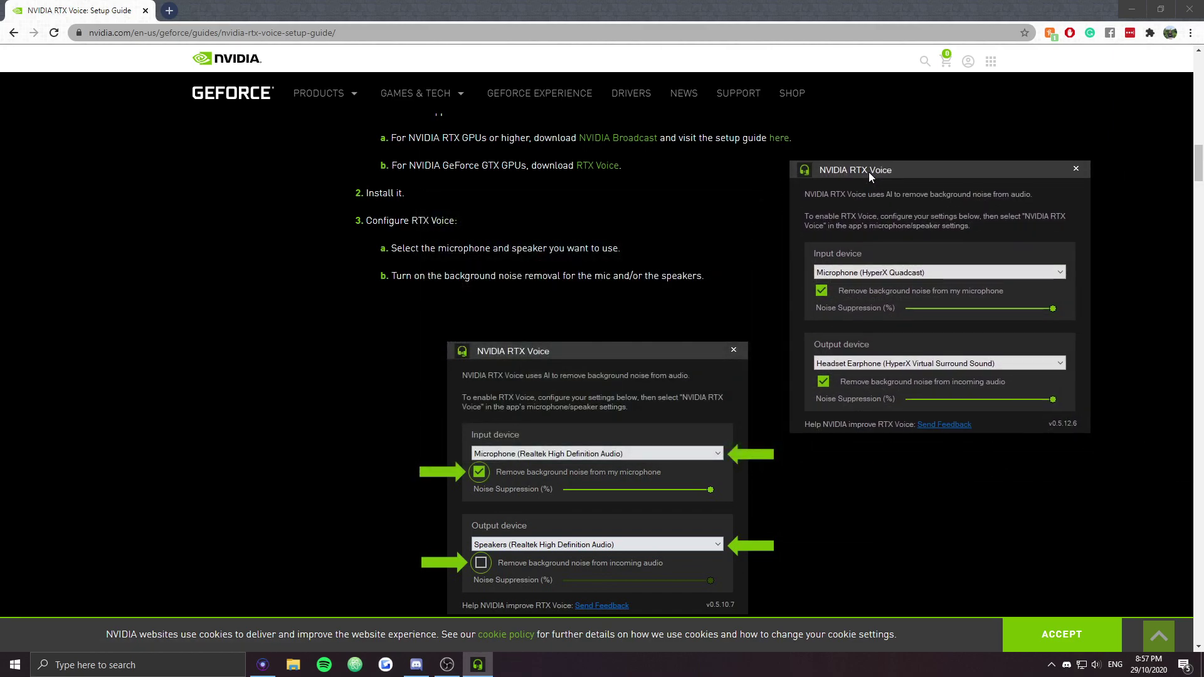
click(895, 274)
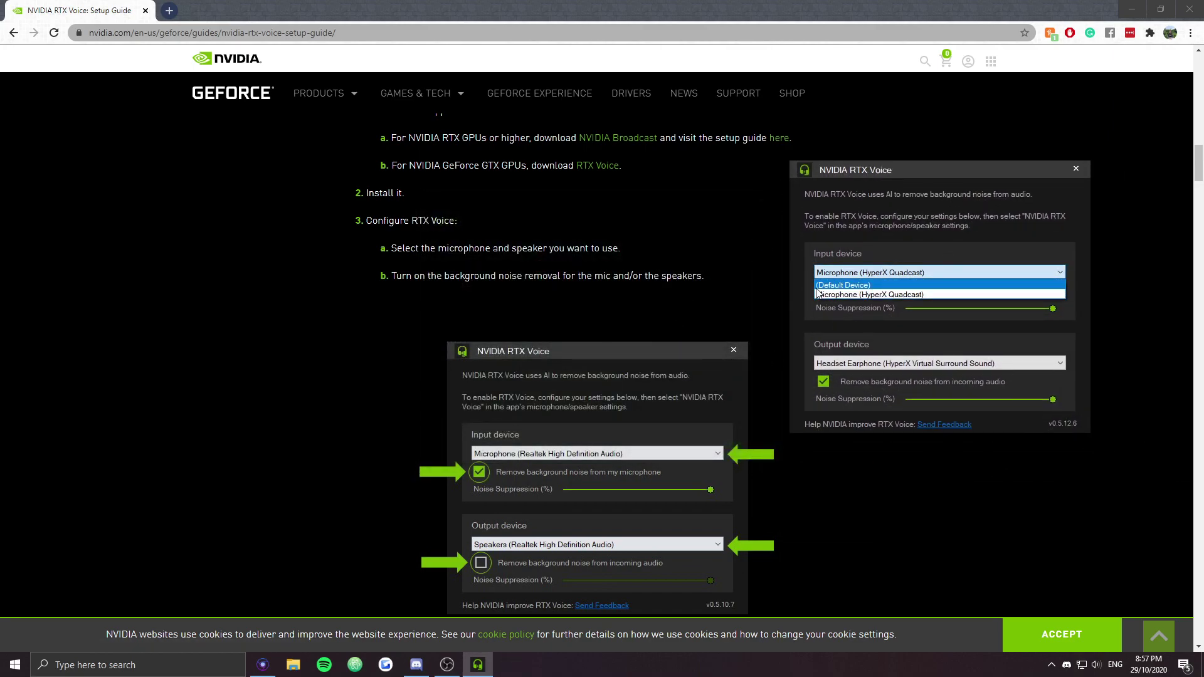
click(894, 232)
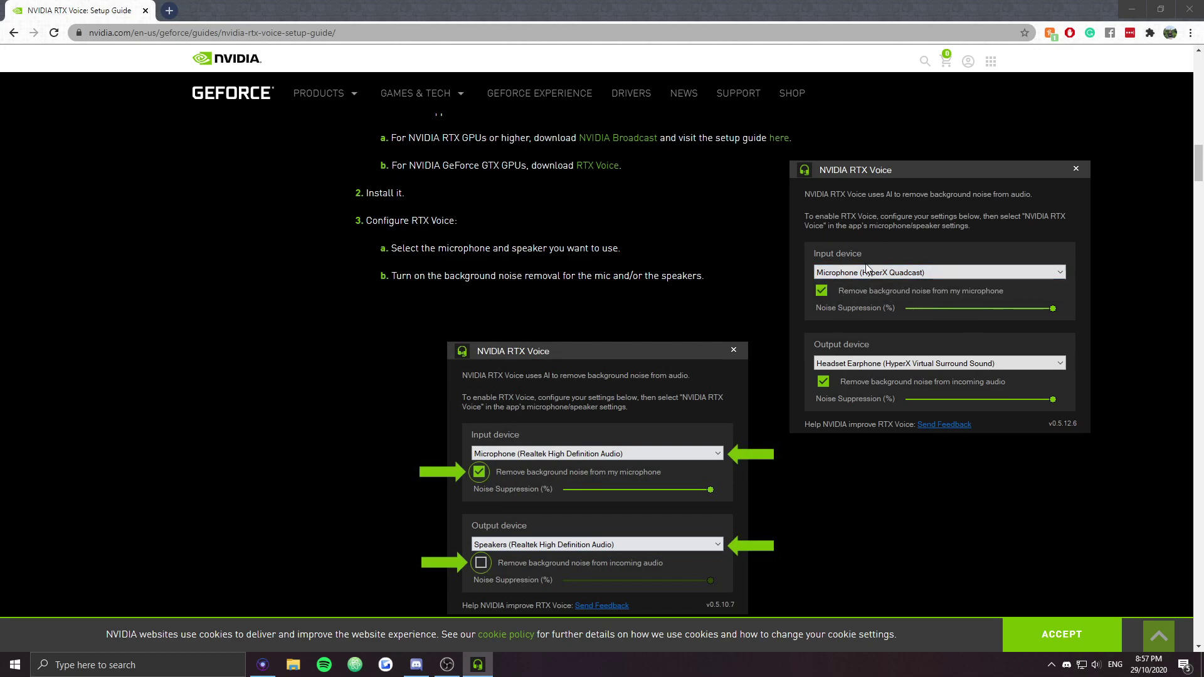
click(822, 291)
click(449, 113)
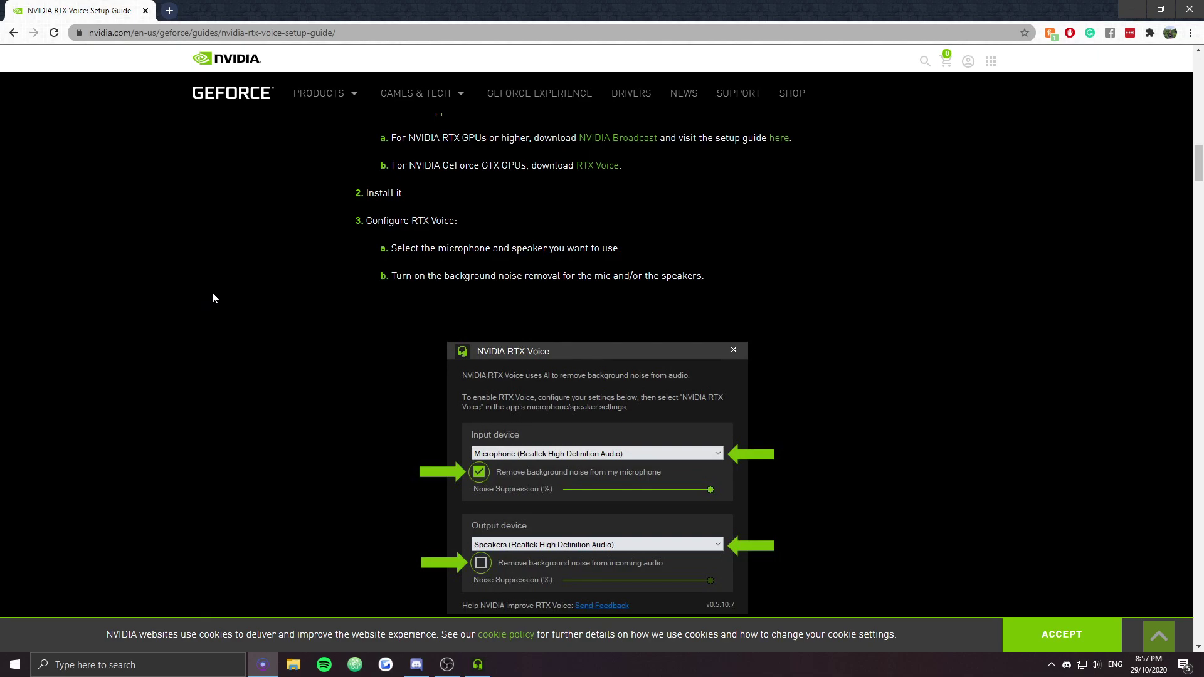
Reopen RTX Voice, tick 'Remove background noise from my microphone', and close the window.
scroll(212, 291, down, 15)
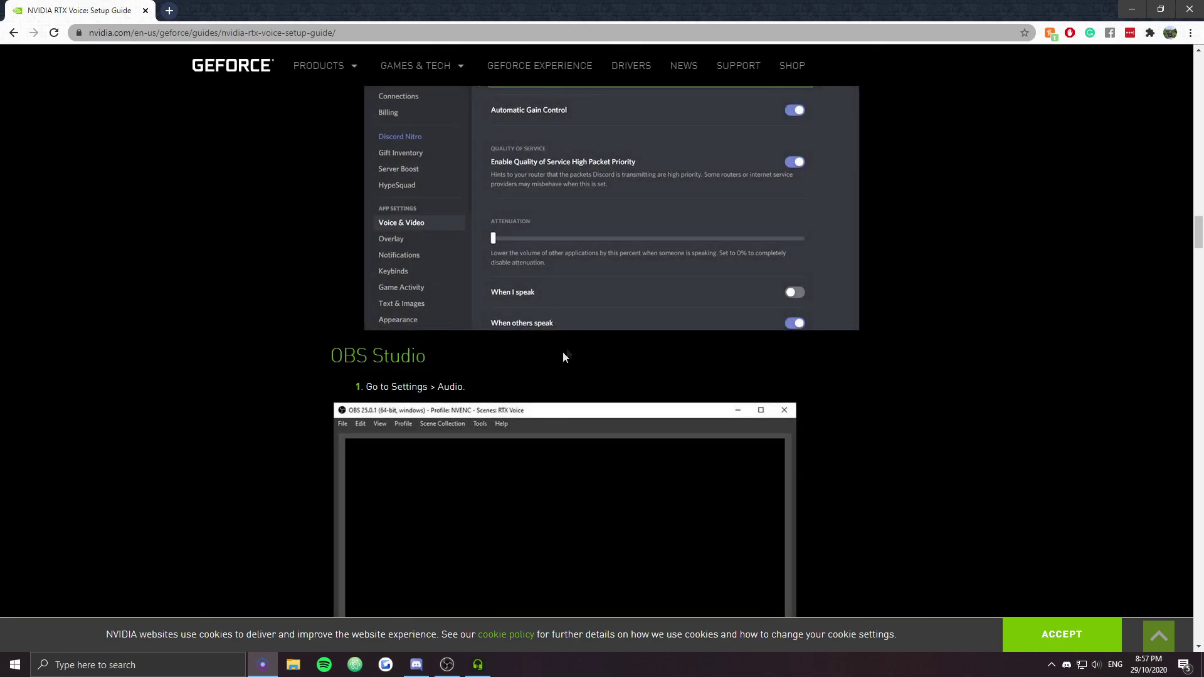
scroll(555, 330, up, 20)
click(483, 665)
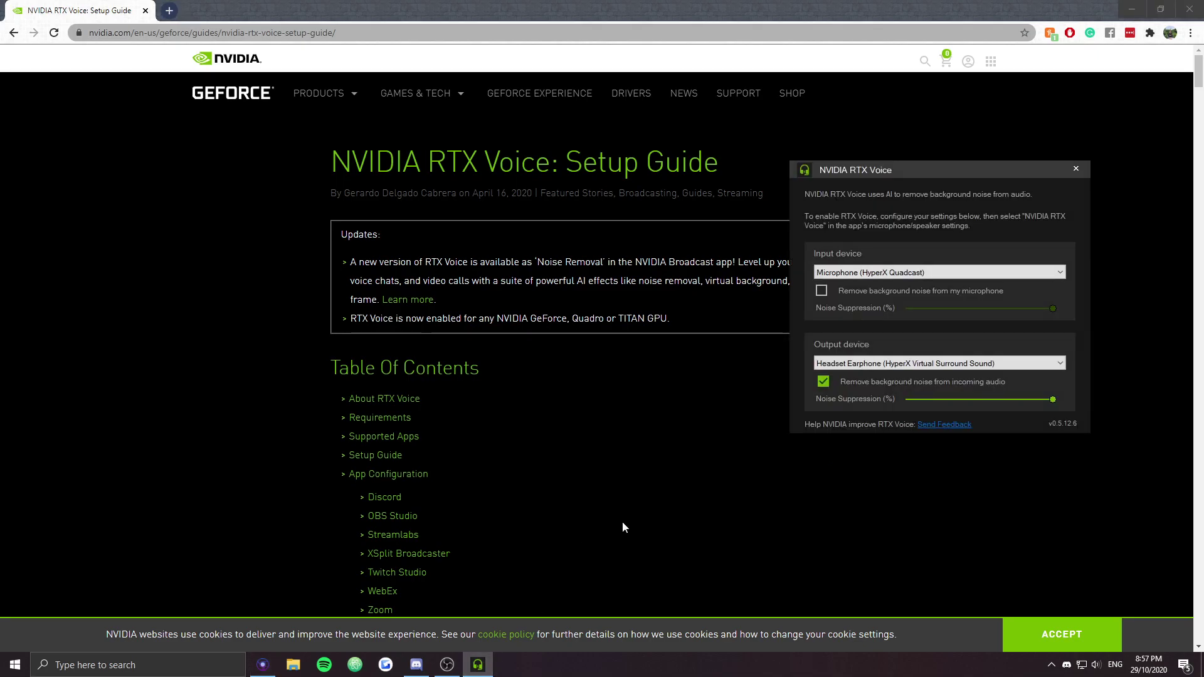
click(822, 292)
click(1076, 169)
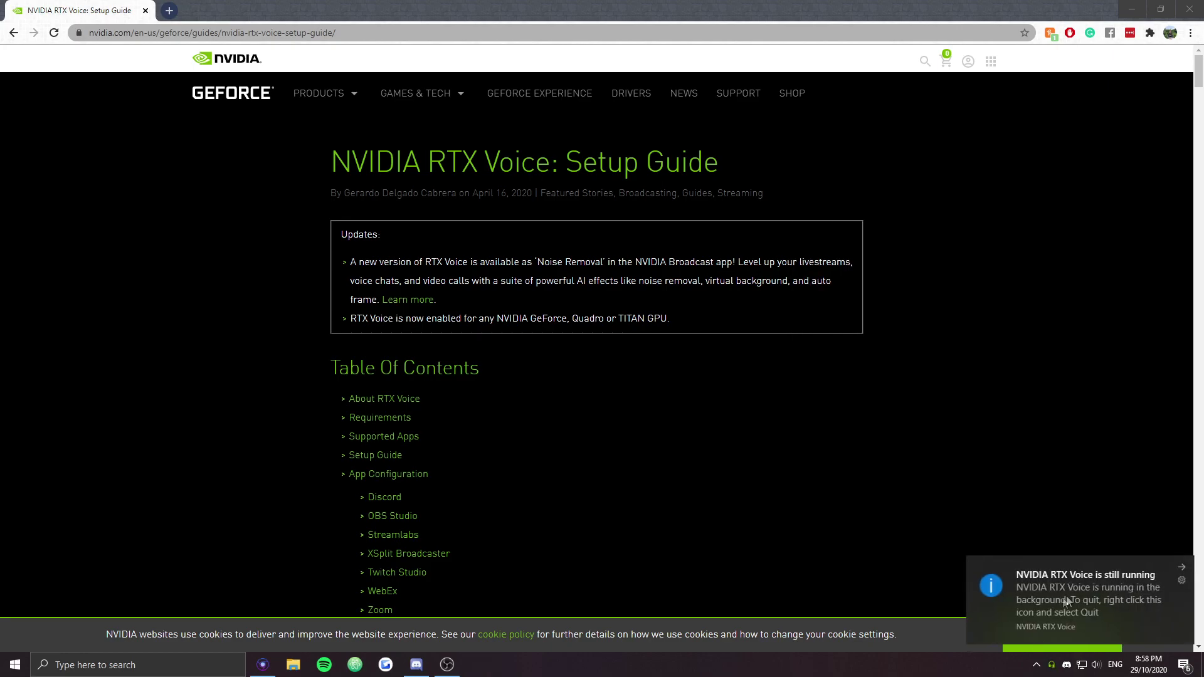
click(1177, 572)
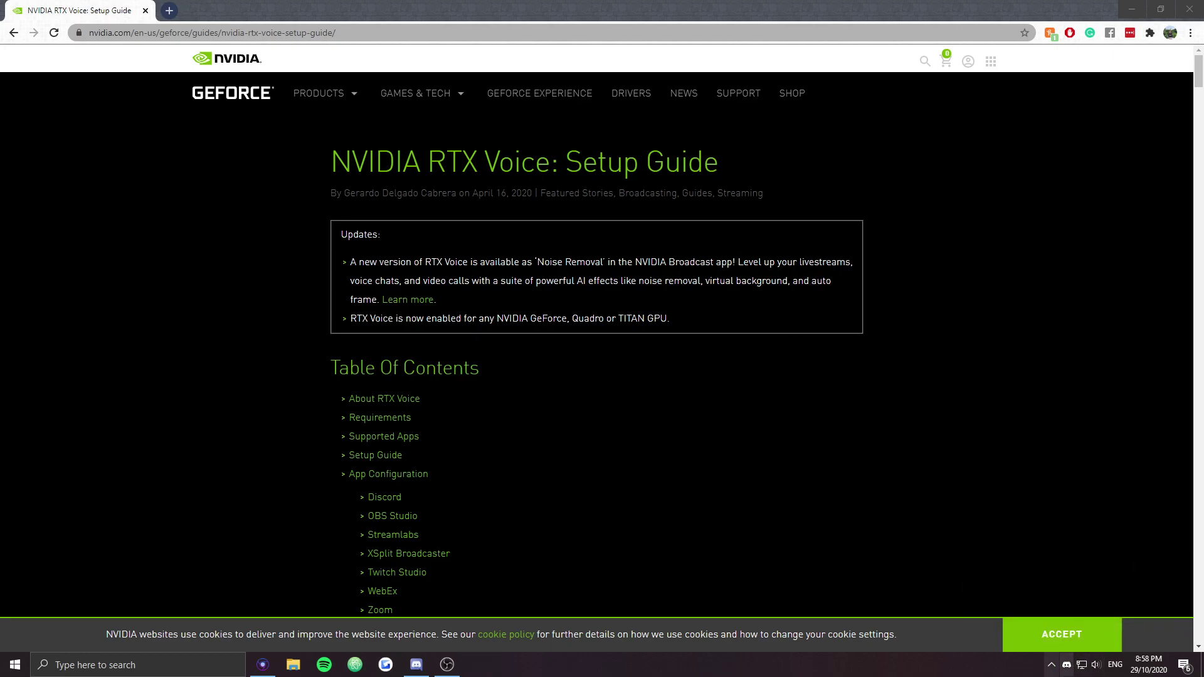
click(1051, 664)
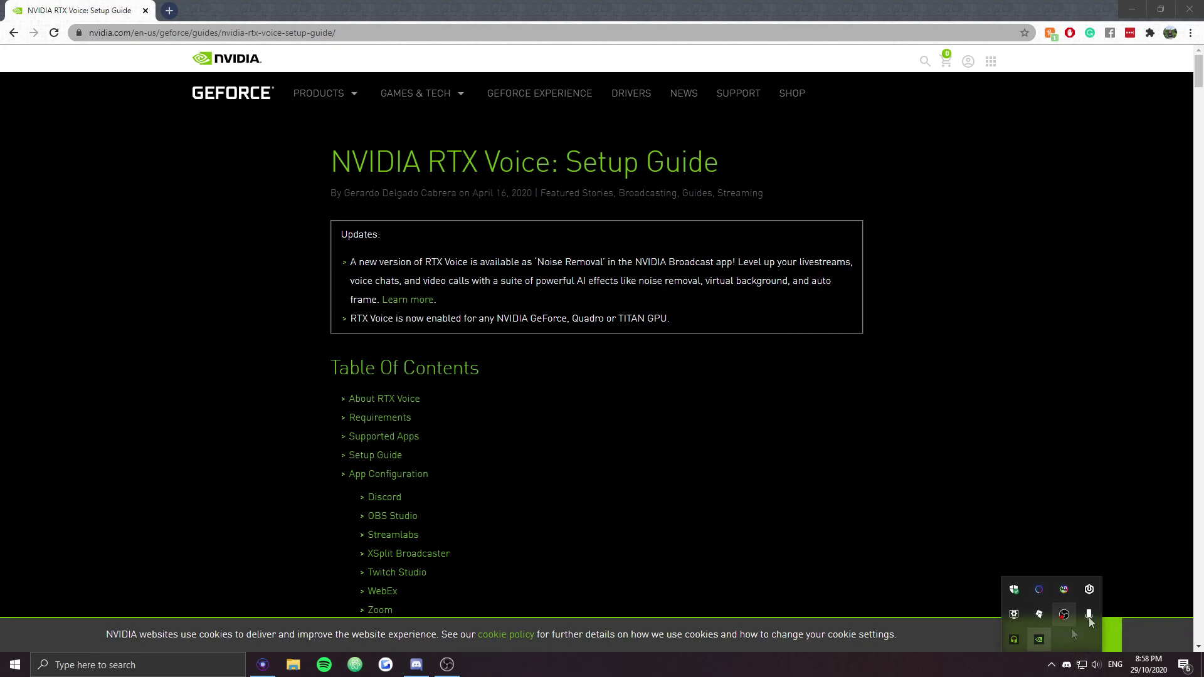
click(903, 469)
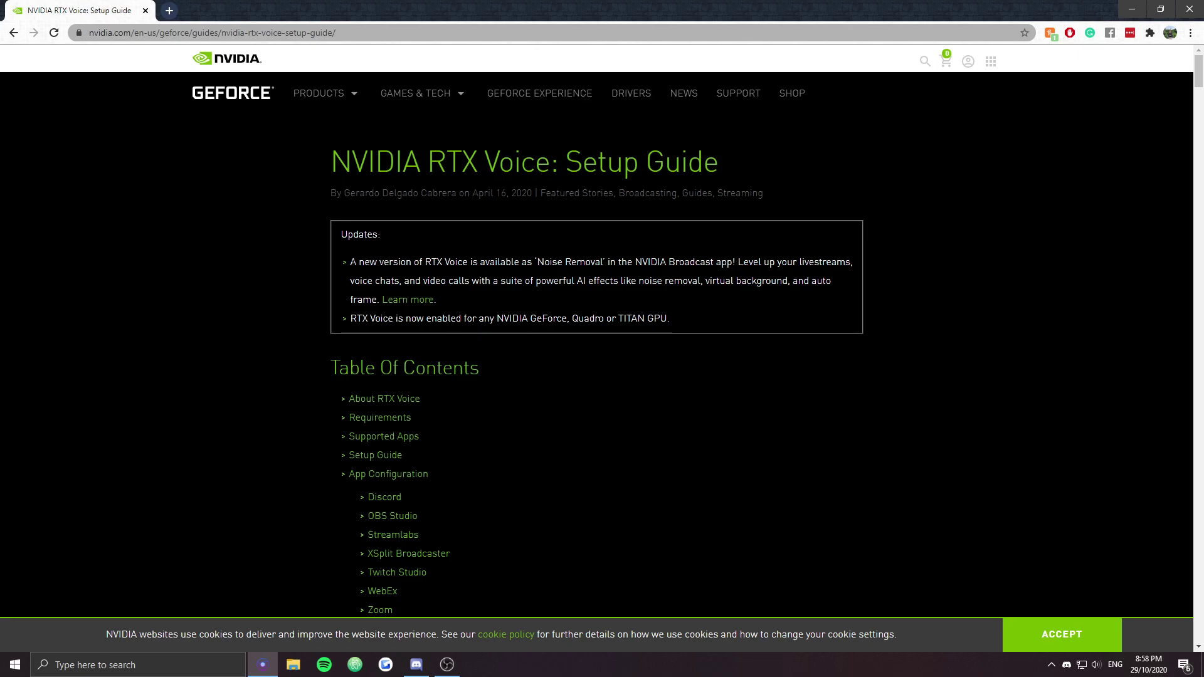
key(alt+Tab)
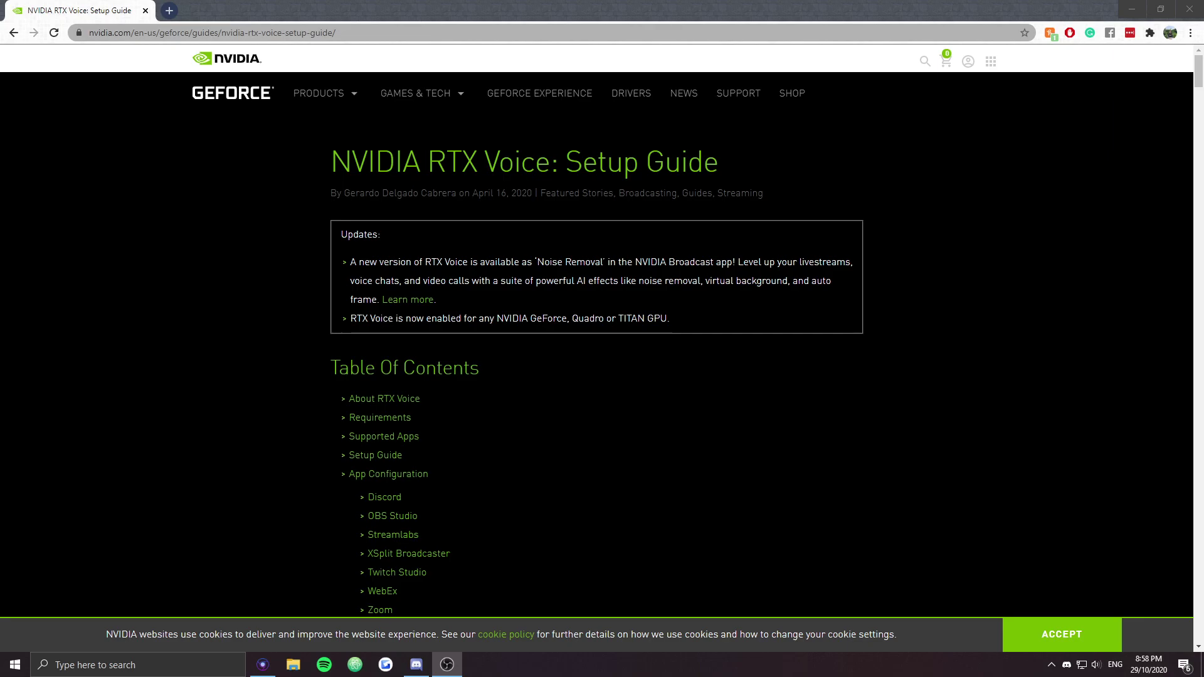
key(alt+Tab)
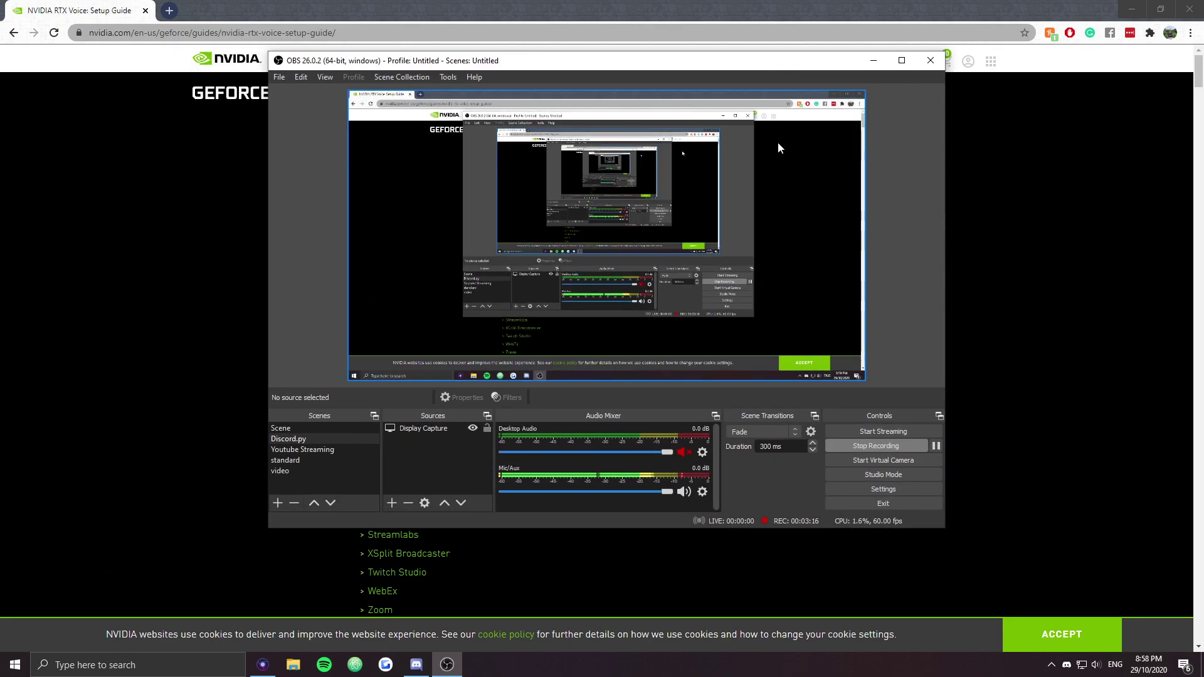
click(702, 492)
click(762, 624)
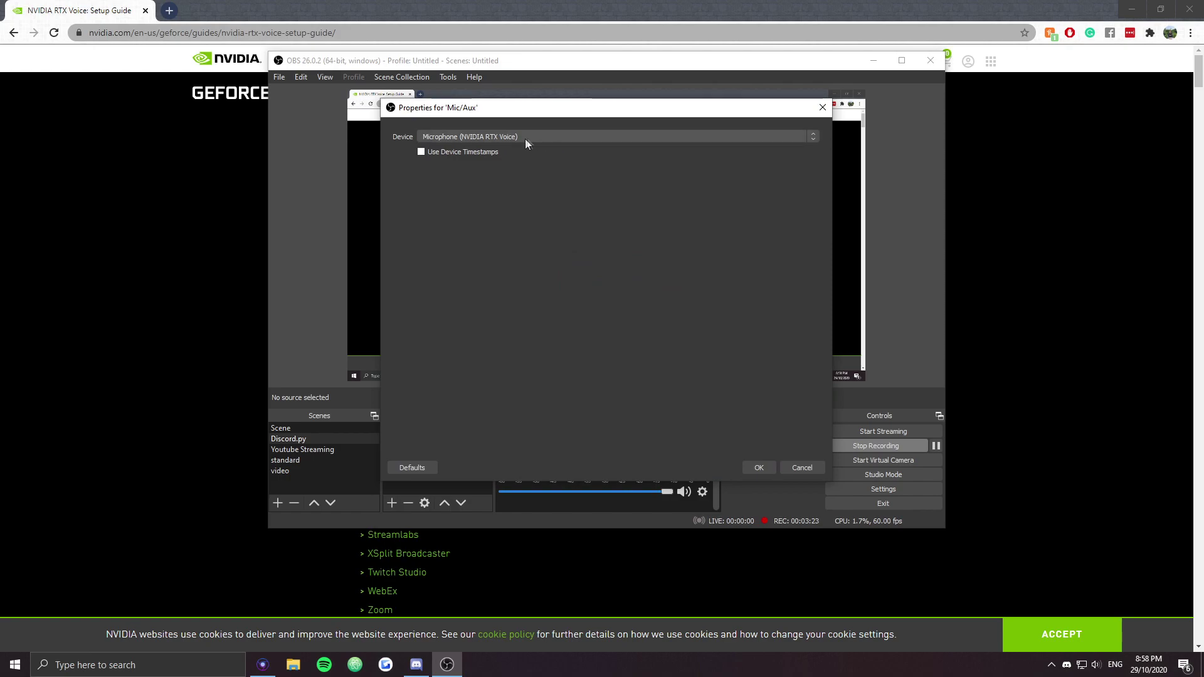
drag(721, 111, 721, 78)
click(576, 103)
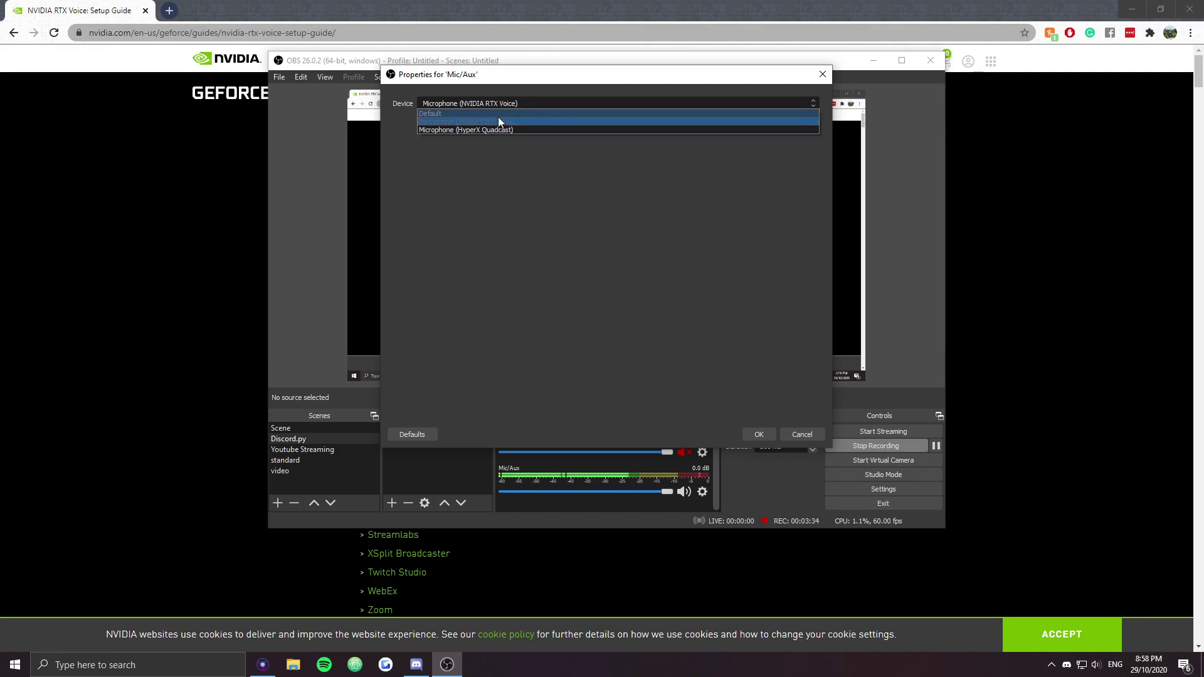
click(822, 74)
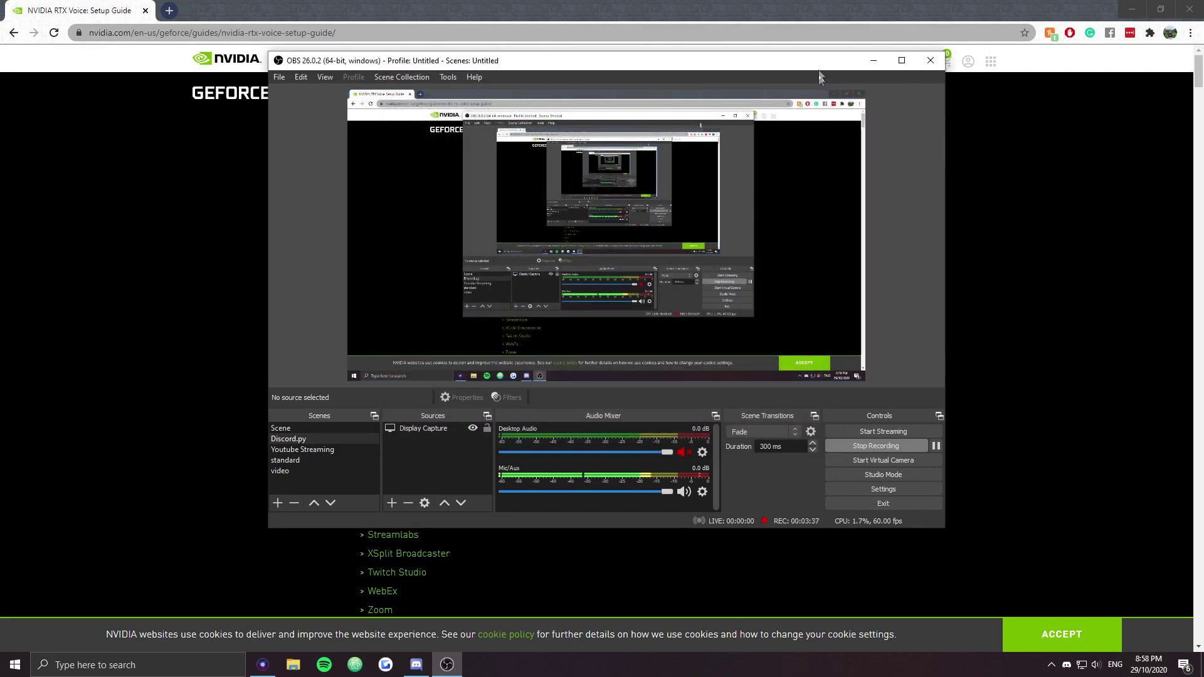
click(873, 60)
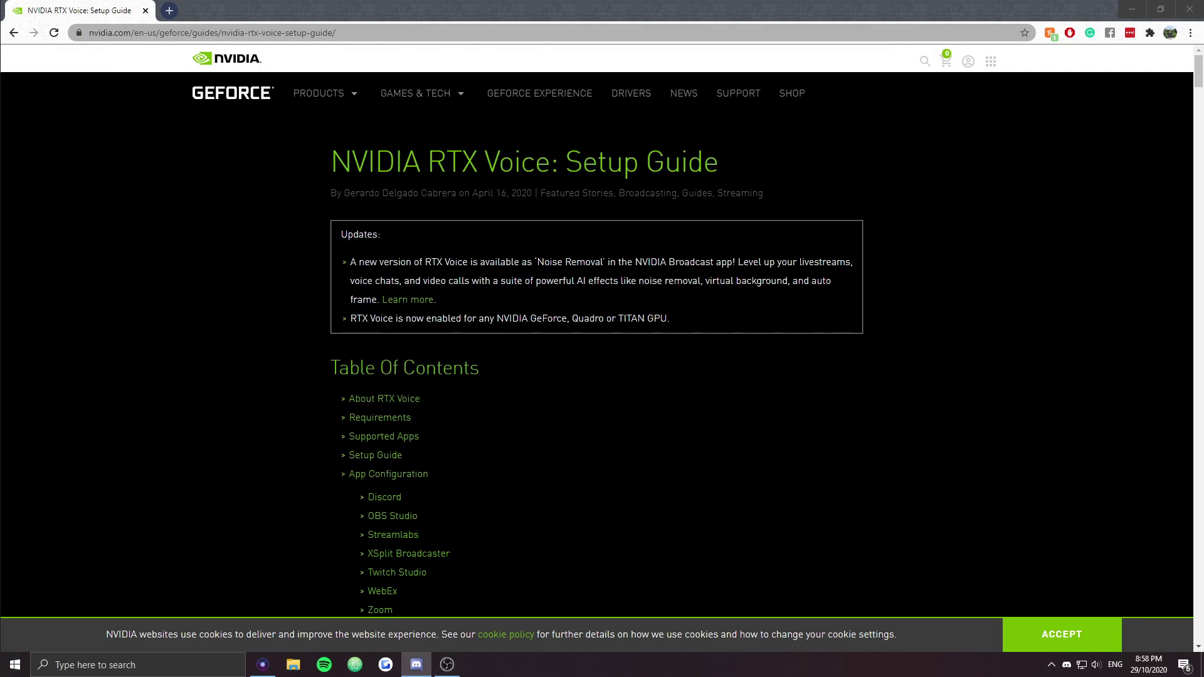
click(416, 664)
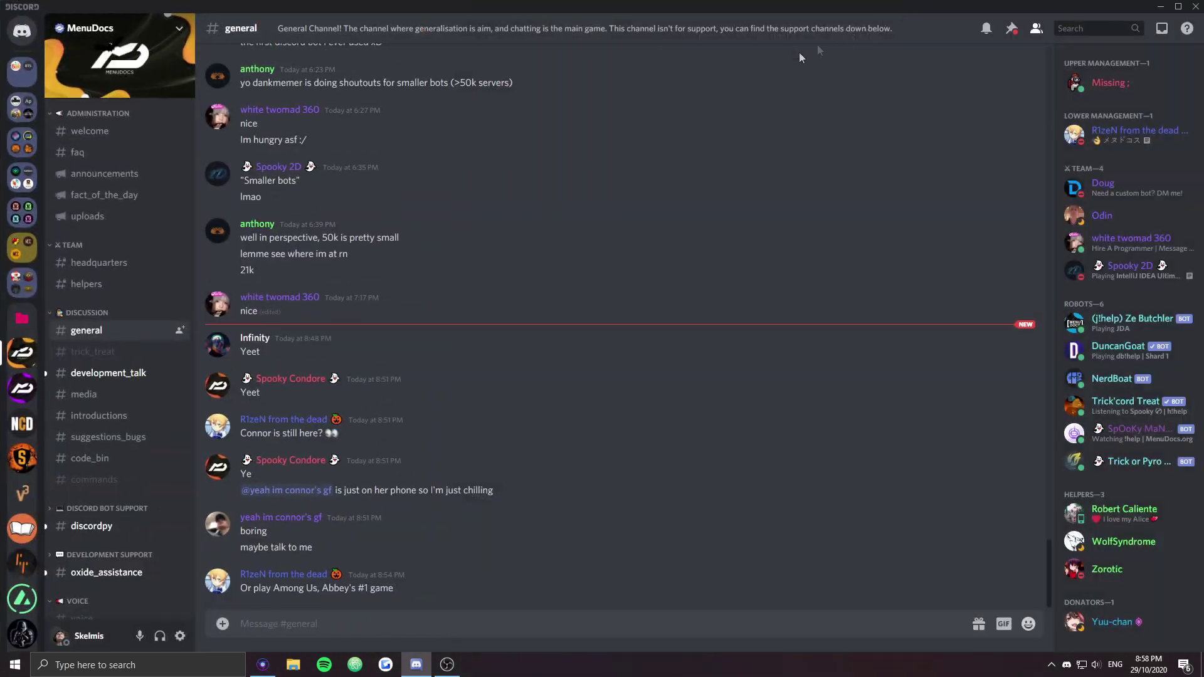
click(179, 635)
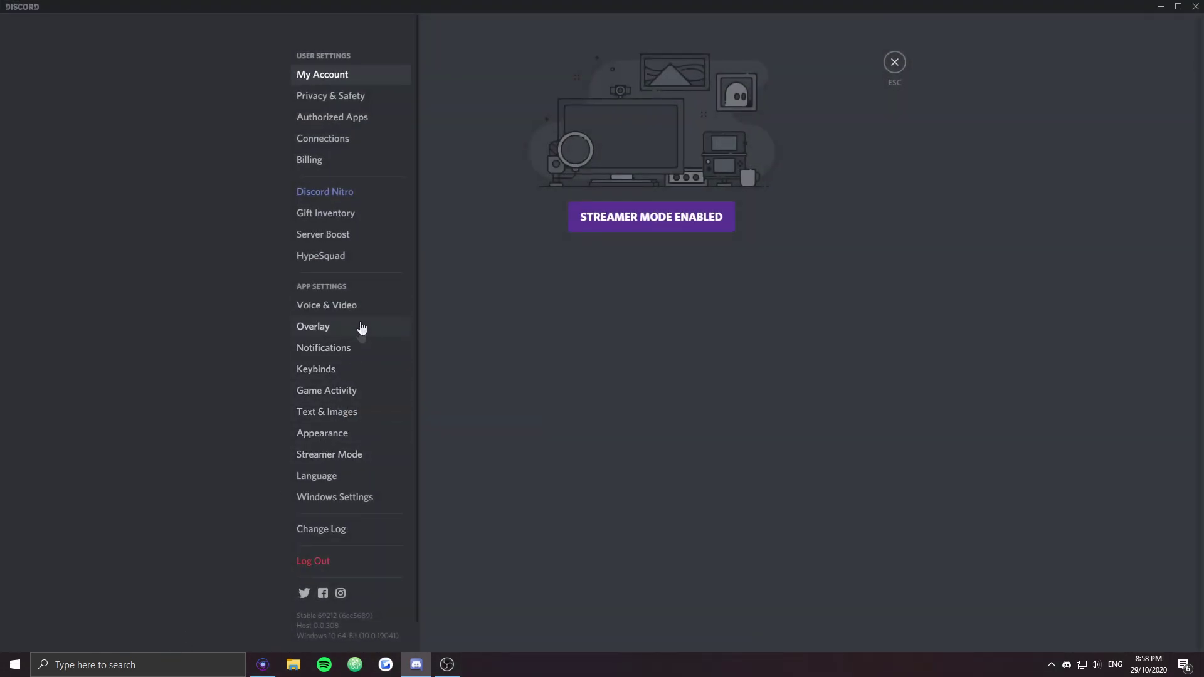
click(341, 305)
click(616, 105)
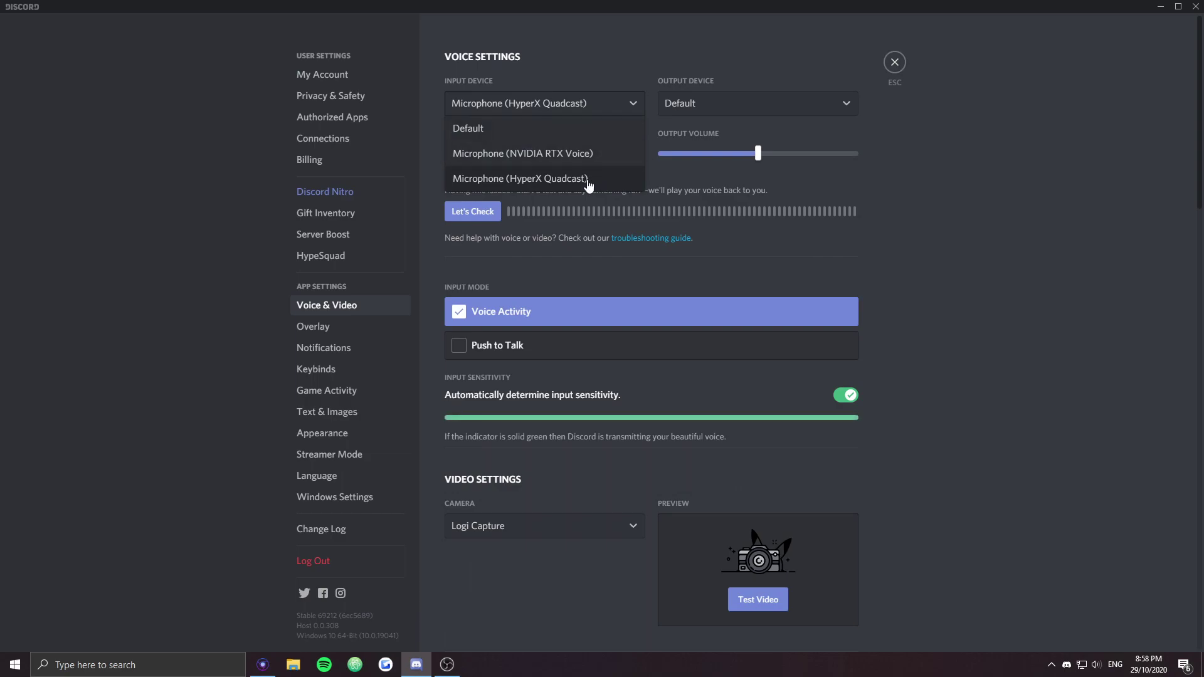
click(755, 103)
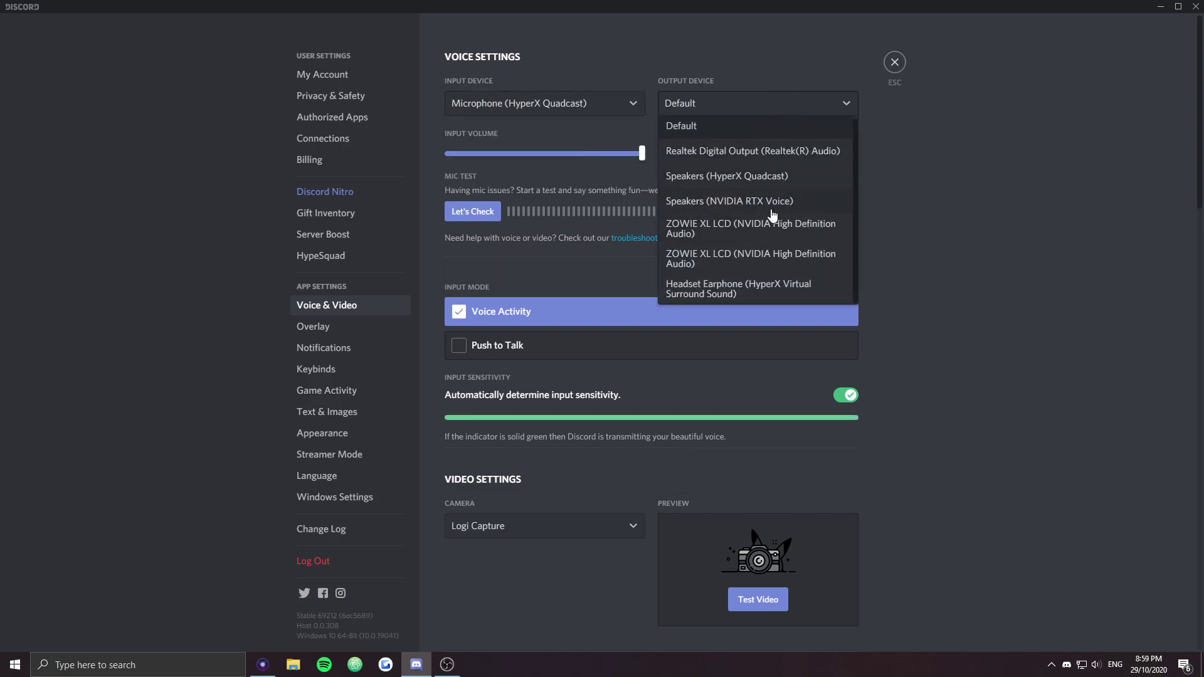
click(894, 62)
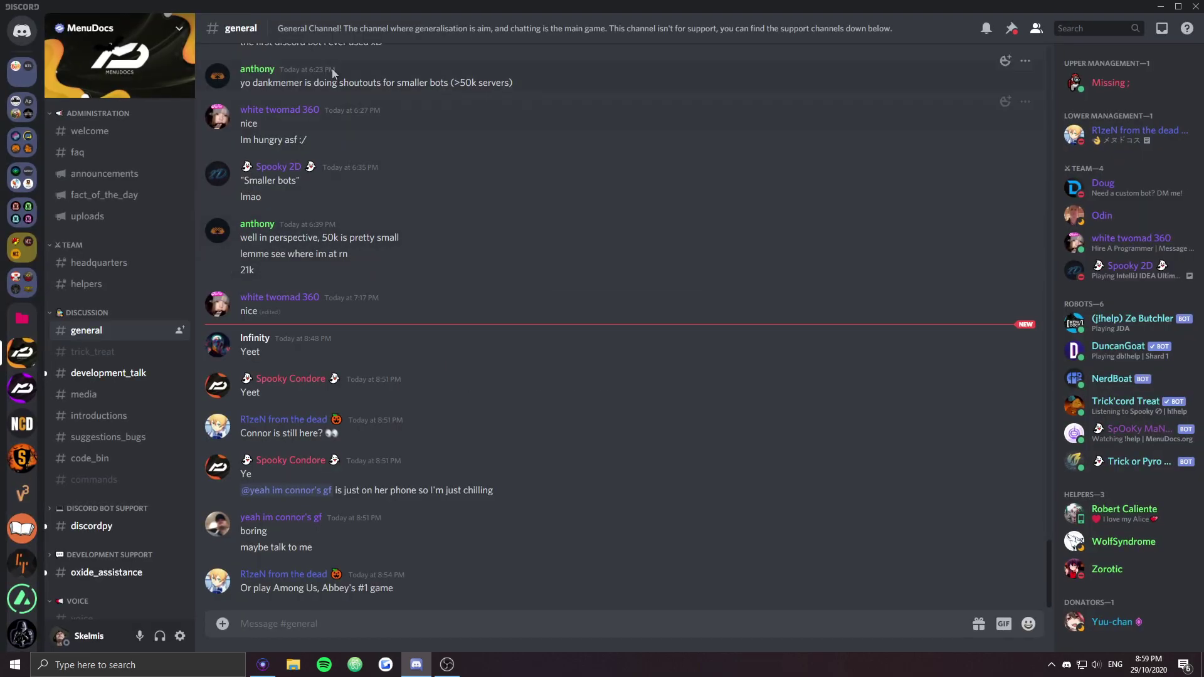
key(alt+Tab)
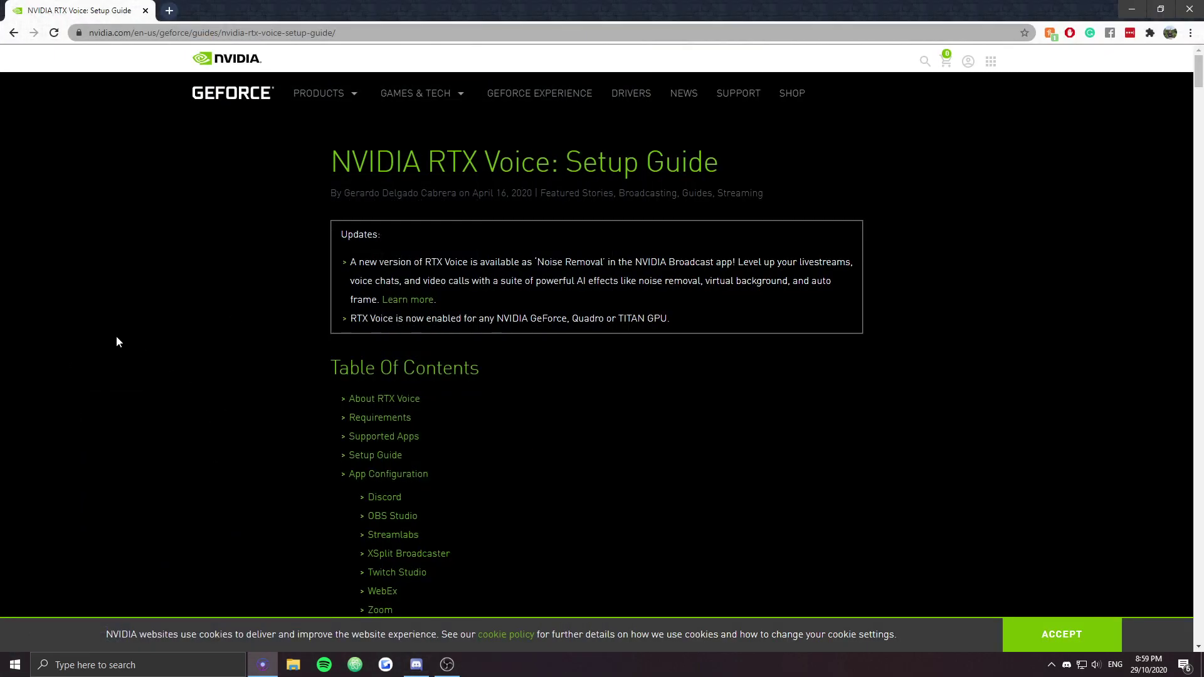
Jump to App Configuration in the Table of Contents, then scroll up to the Setup Guide.
scroll(119, 351, down, 1)
click(397, 413)
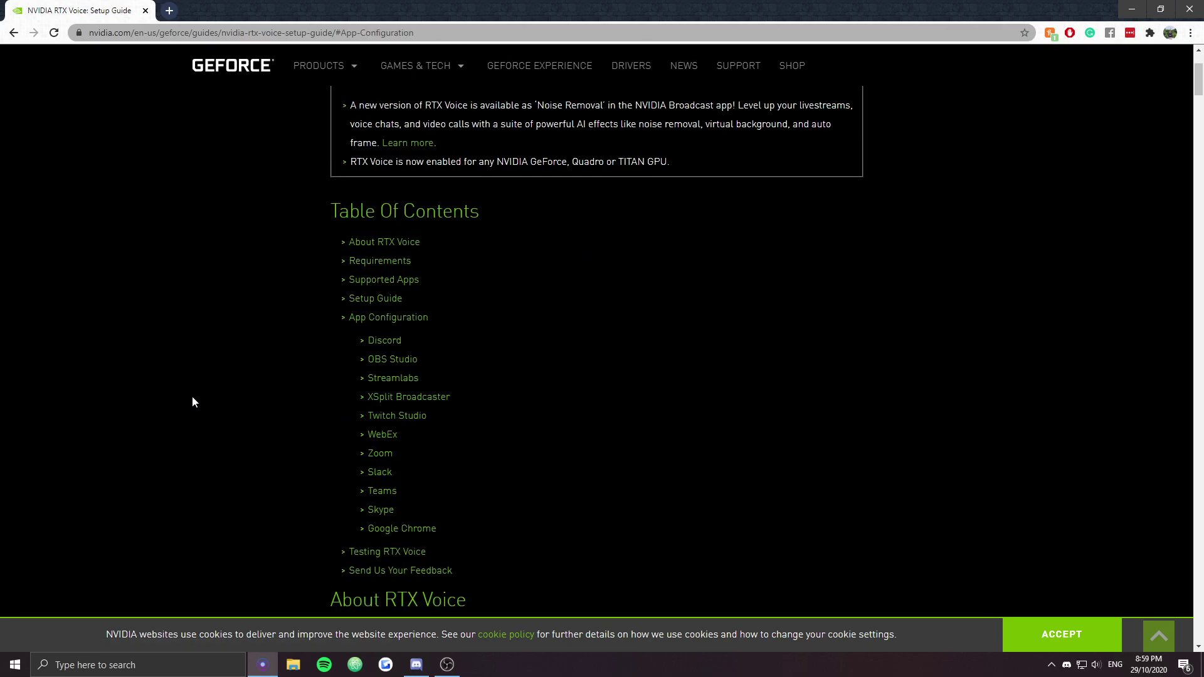
scroll(304, 375, up, 20)
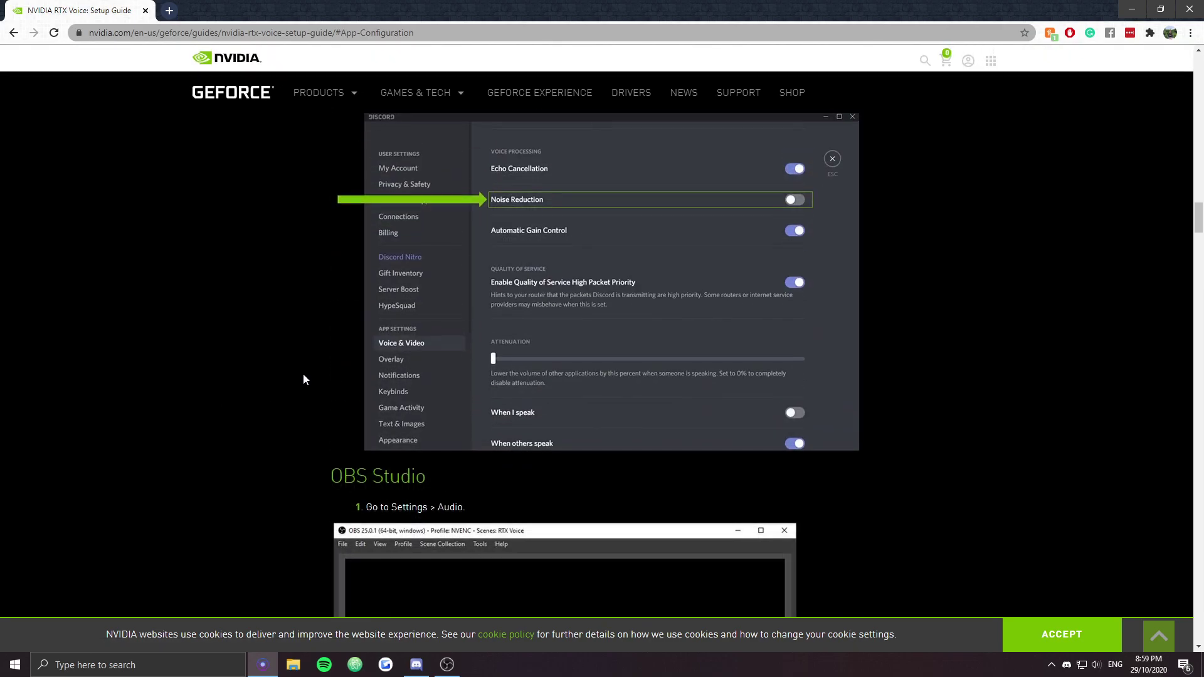
scroll(312, 354, up, 2)
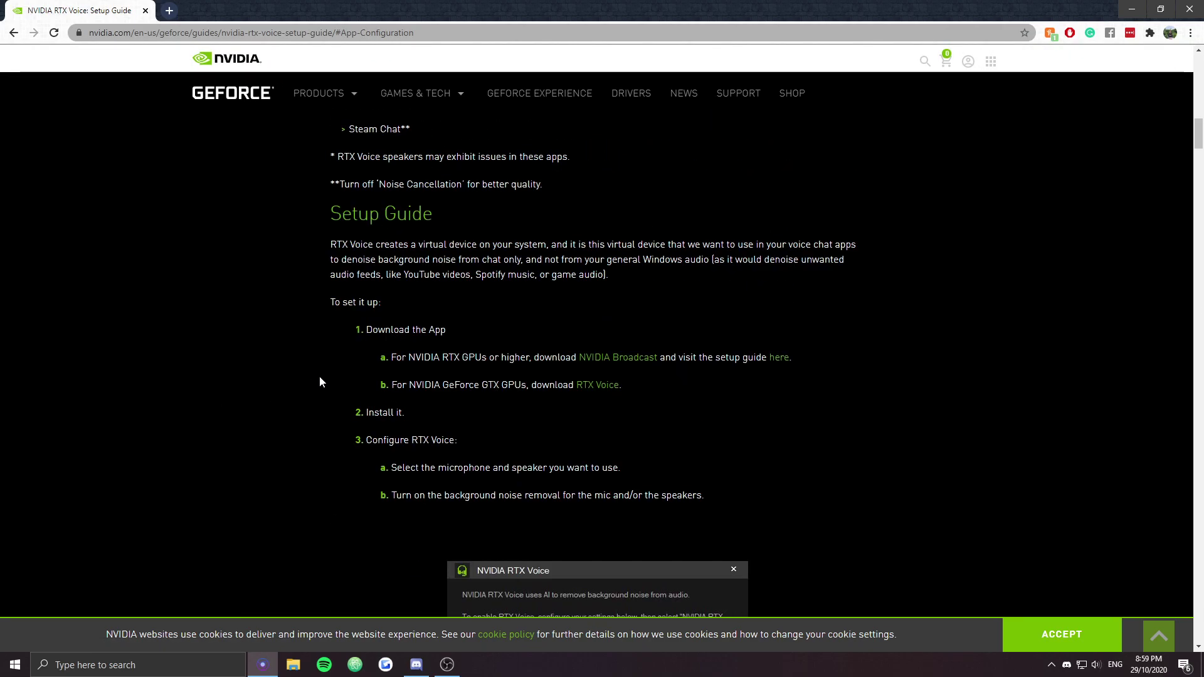